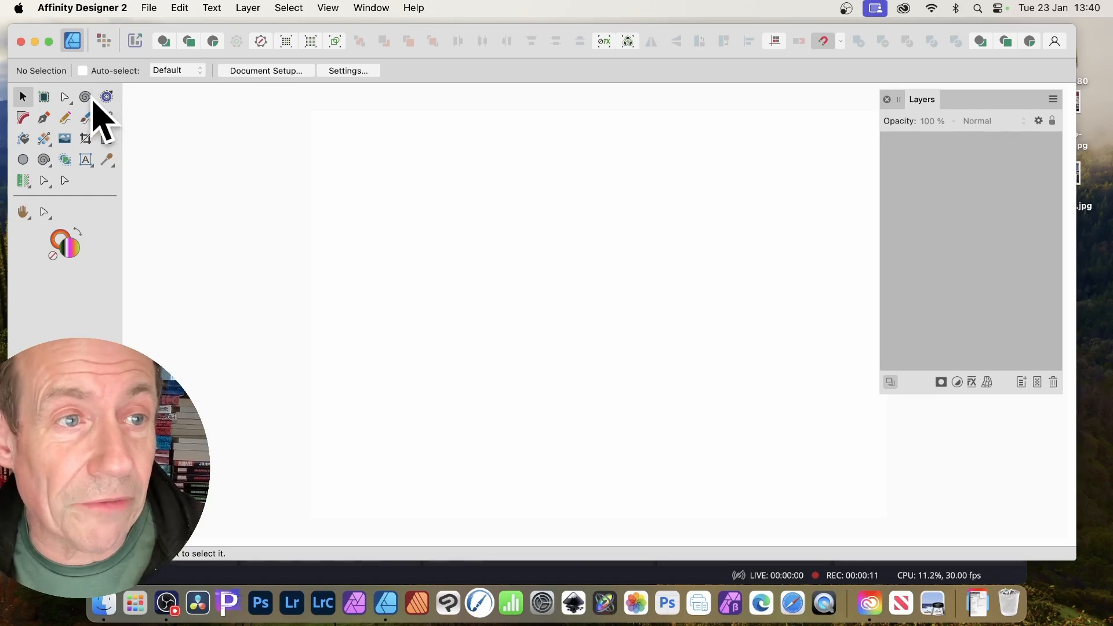
Activate the Spiral Tool with Linear style, 5 turns, 90° arc and 0% inner radius.
left_click(327, 7)
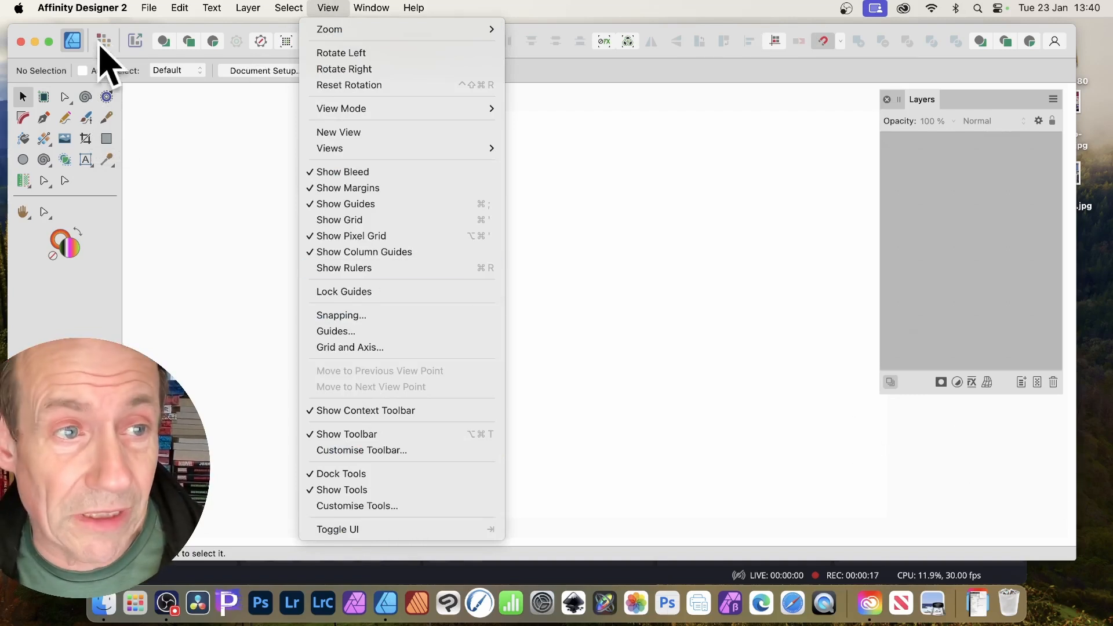
left_click(84, 98)
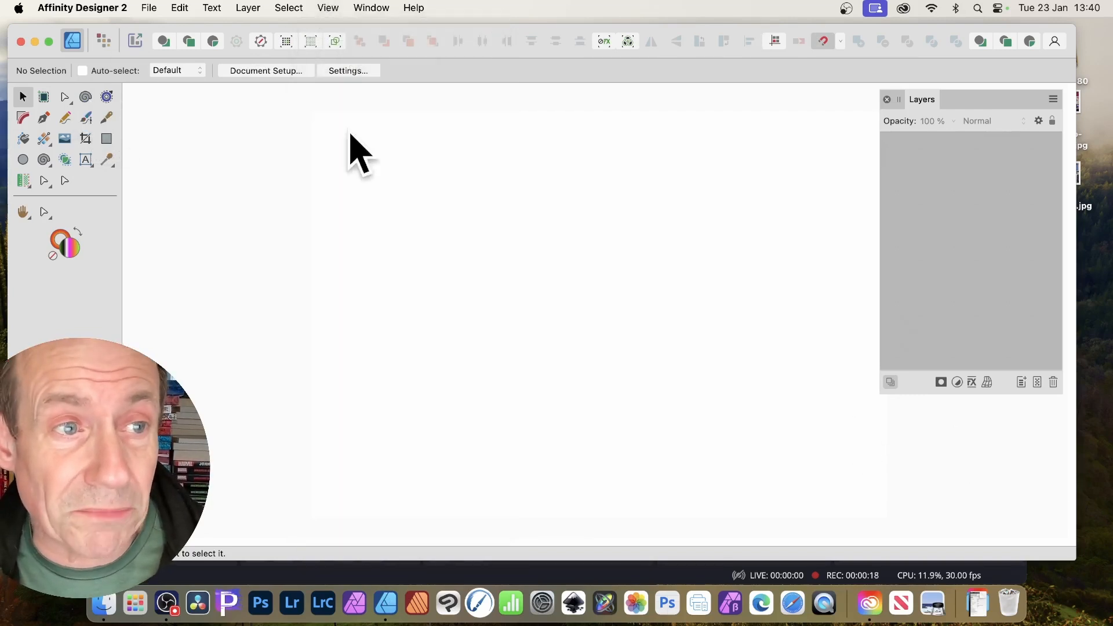
left_click(86, 96)
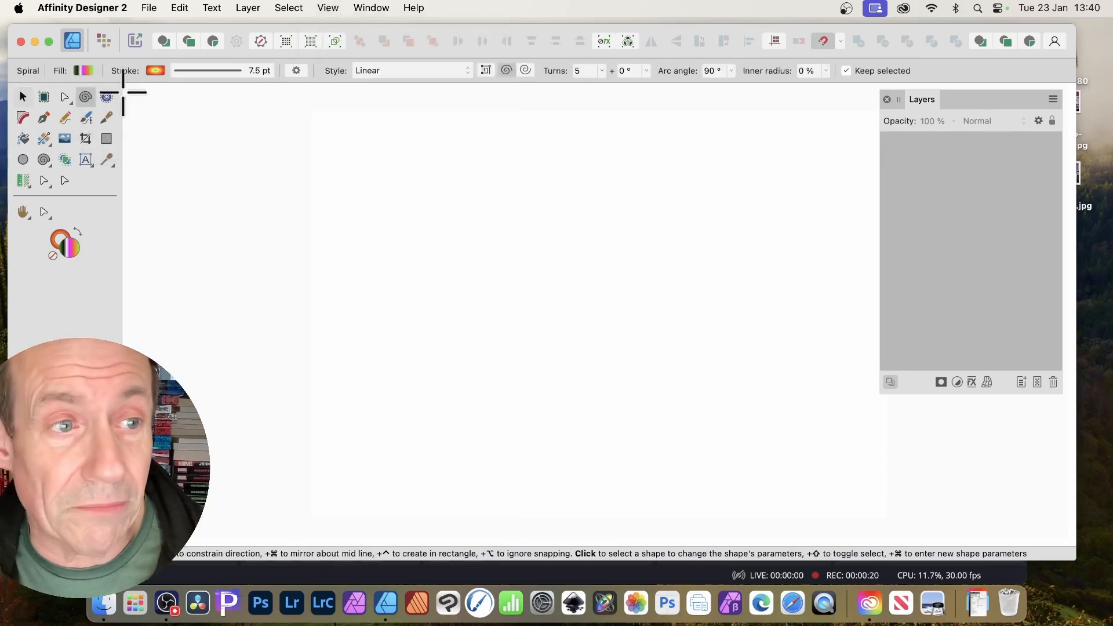
left_click(48, 162)
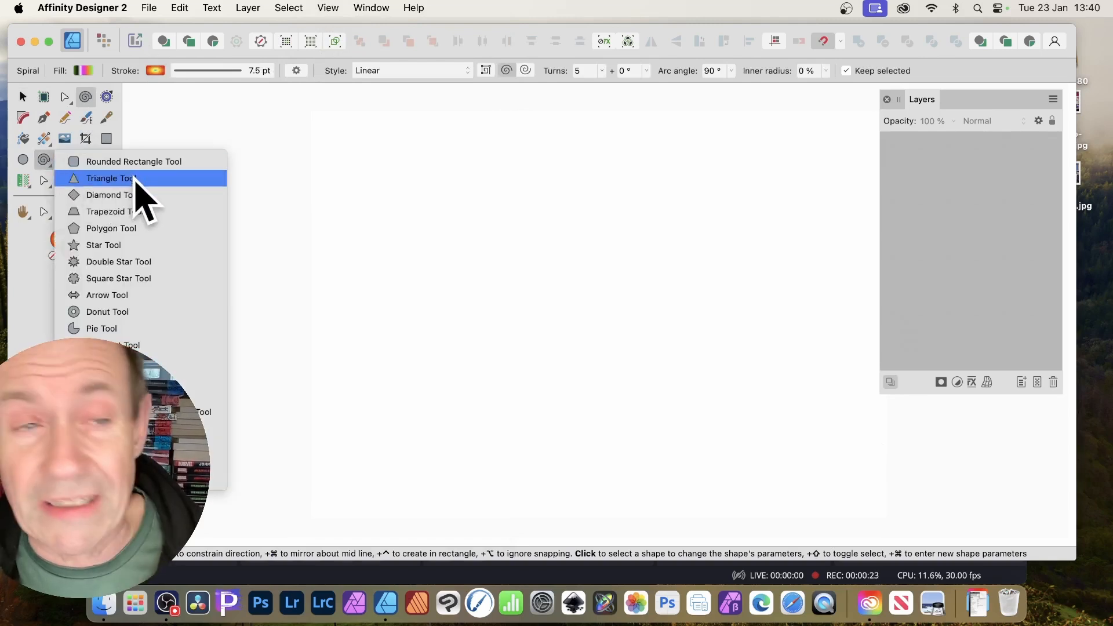
left_click(348, 178)
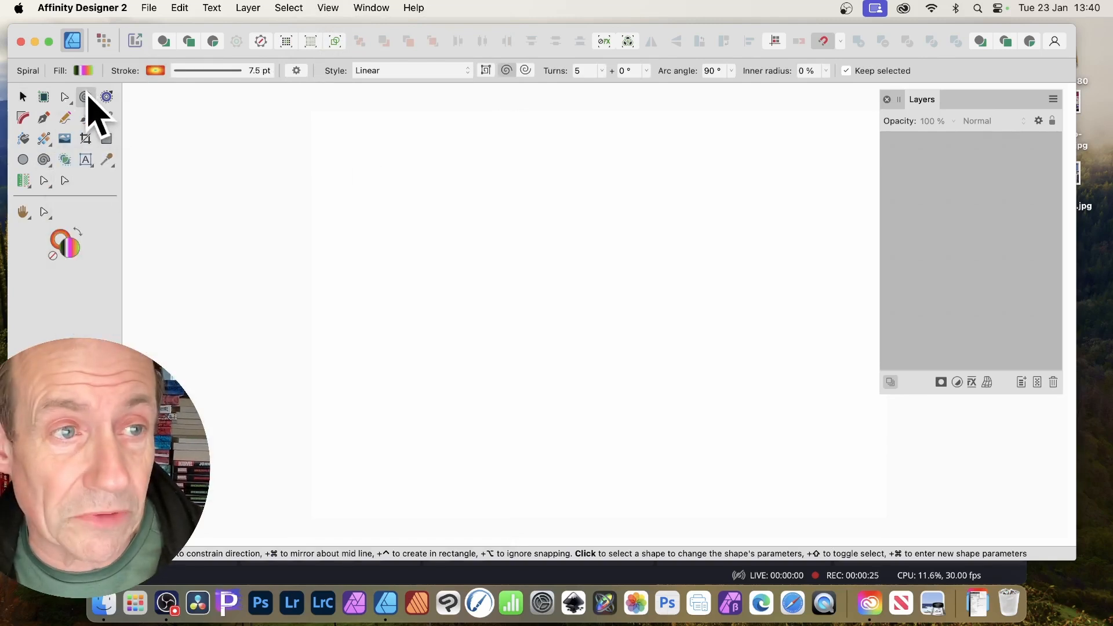
Drag out a large five-turn spiral from the page centre with a 7.5 pt gradient stroke.
left_click_drag(529, 253, 700, 400)
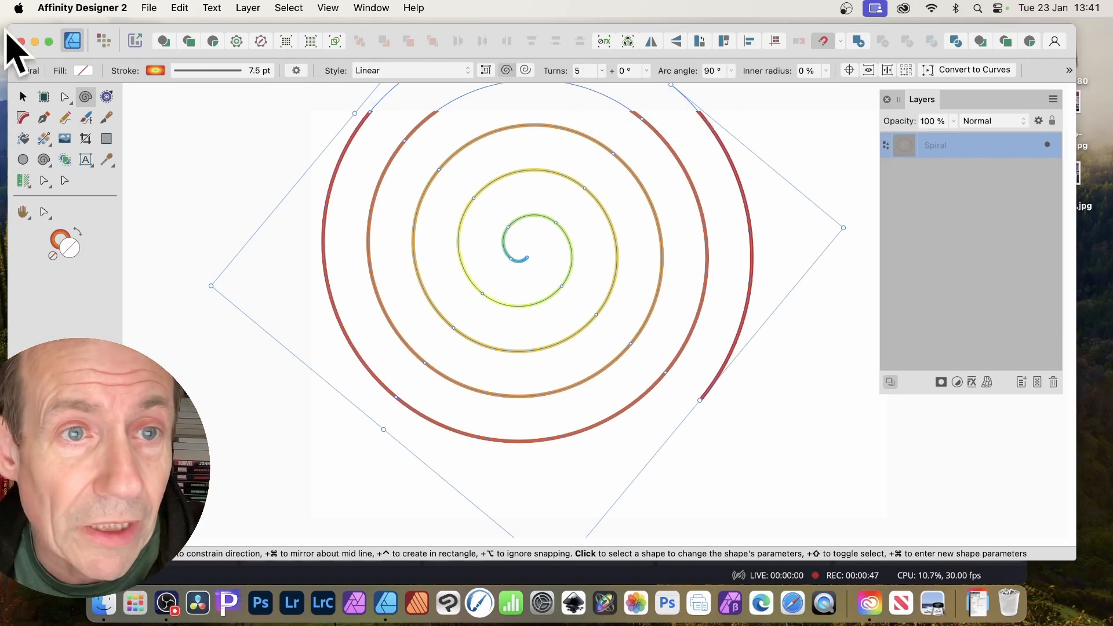
left_click(297, 70)
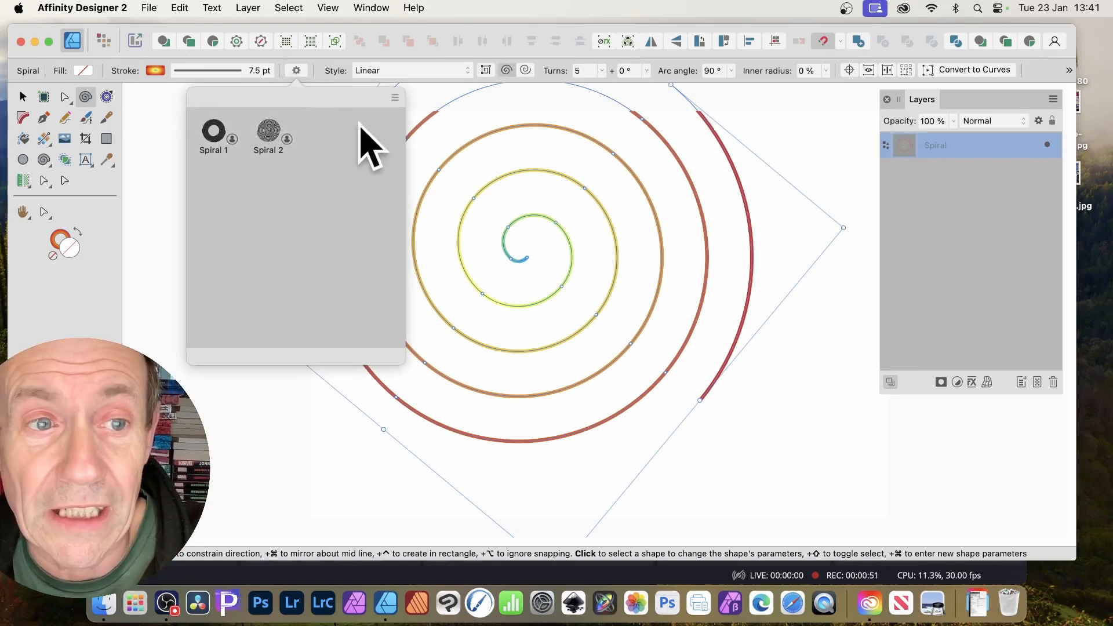
left_click(394, 97)
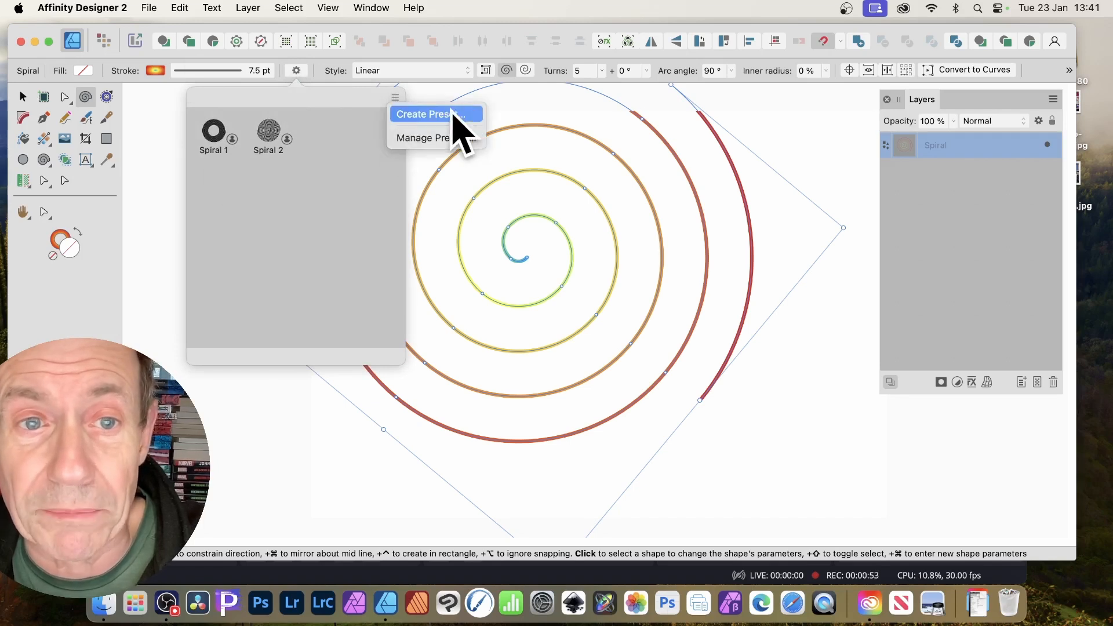
left_click(320, 203)
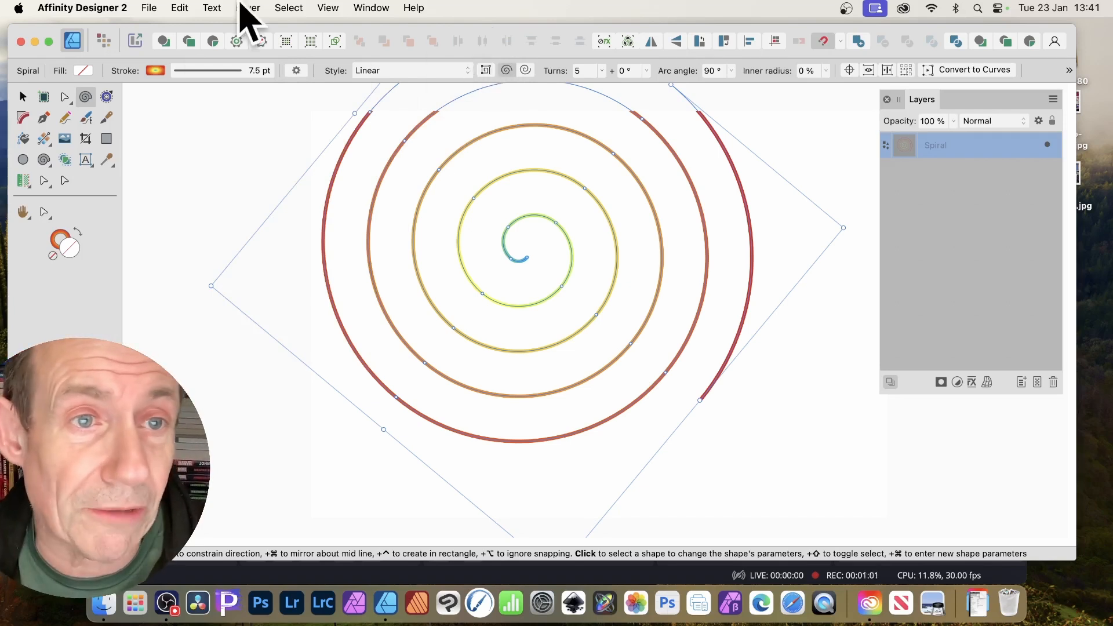
Widen the spiral's gradient stroke to about 23 pt, trying a gradient fill then removing it.
left_click(234, 70)
mouse_move(201, 114)
left_mouse_down()
mouse_move(258, 114)
mouse_move(210, 115)
mouse_move(234, 114)
left_mouse_up()
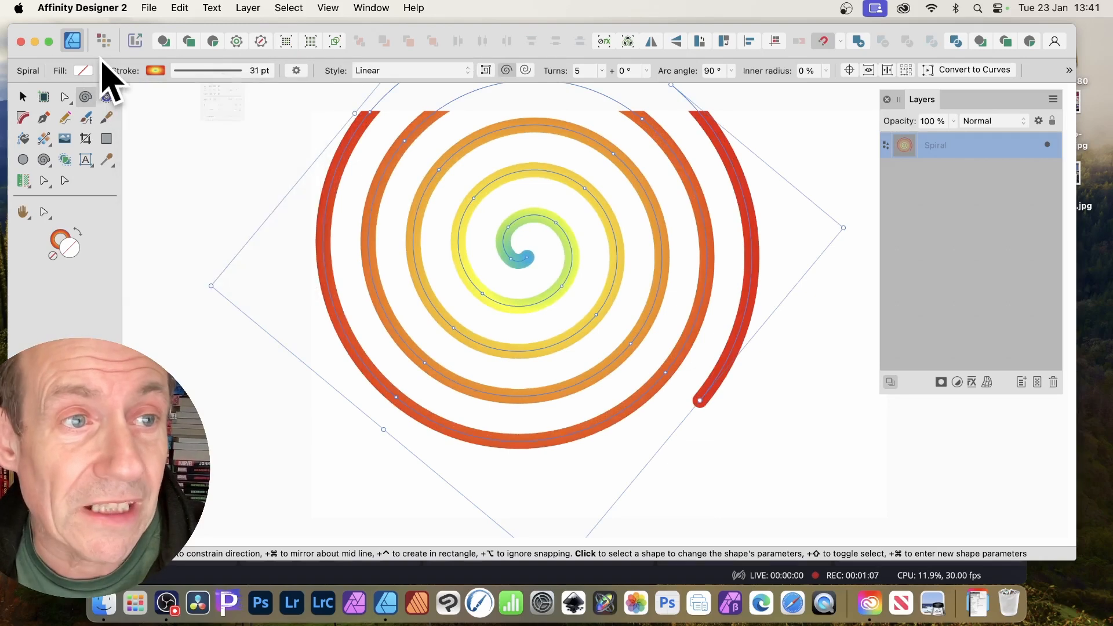
left_click(84, 71)
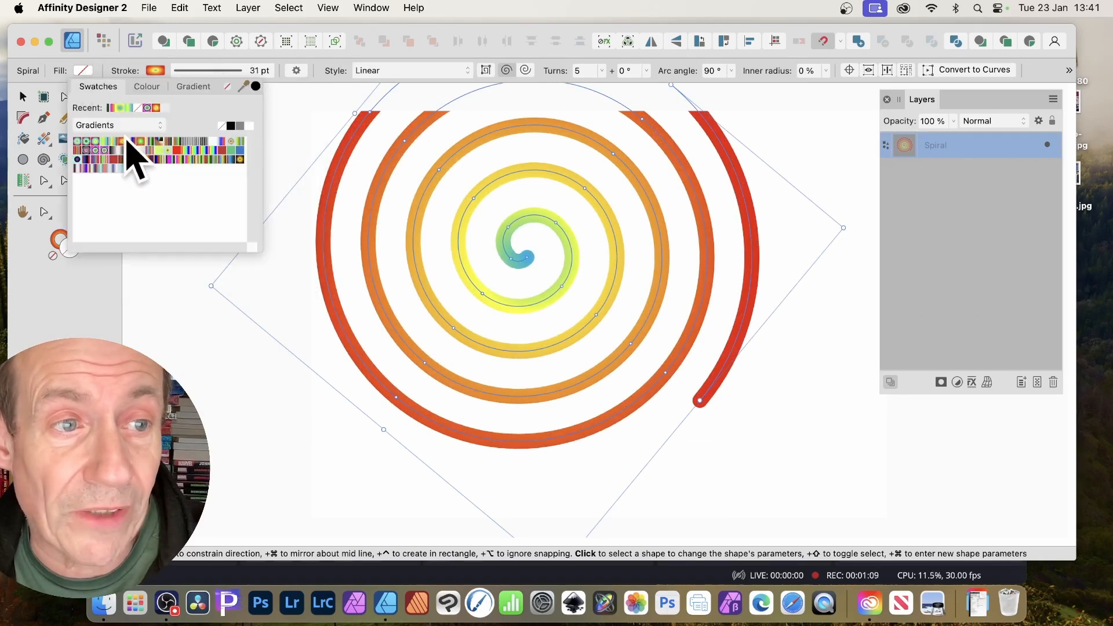
left_click(92, 141)
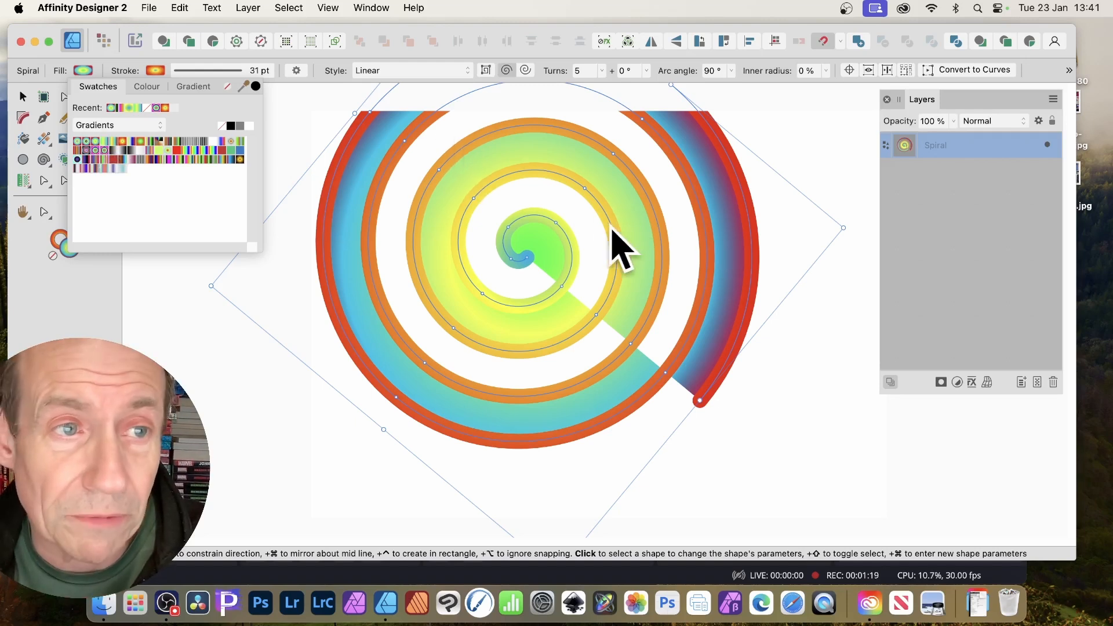
left_click(226, 87)
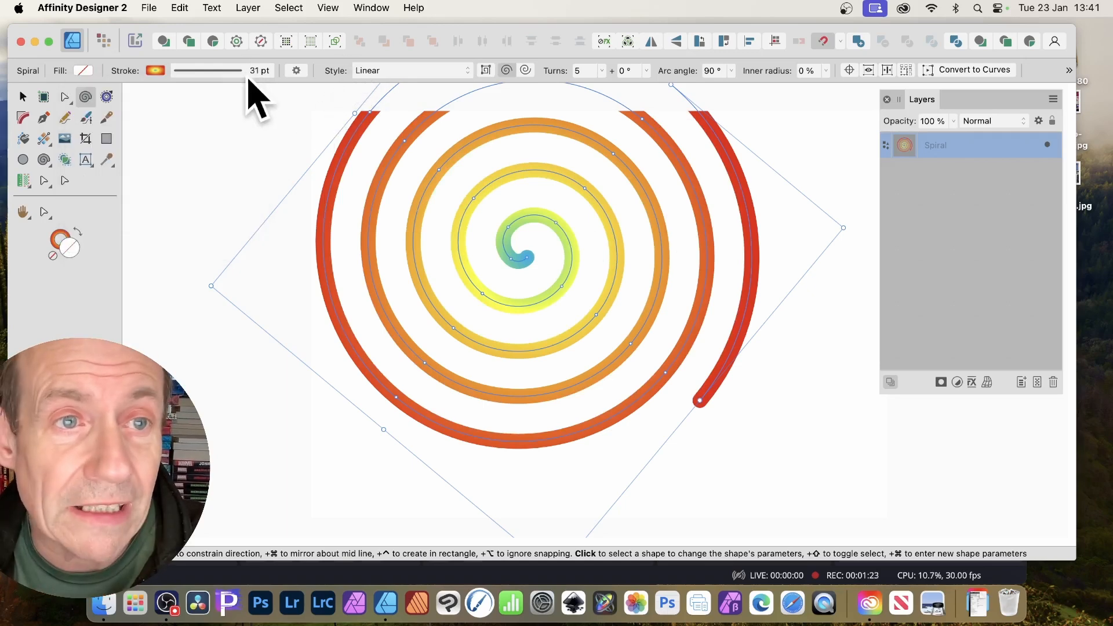
left_click(248, 84)
left_click_drag(242, 114, 224, 113)
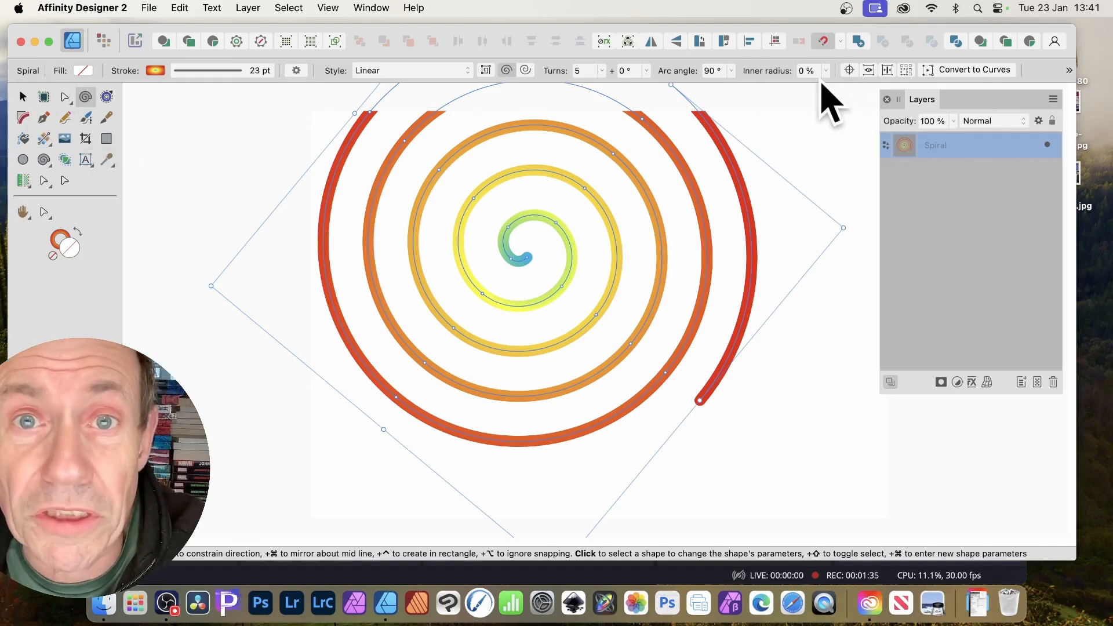
Set the spiral to 7 turns in Counter Semi-circular style and move it down-right.
left_click(601, 71)
left_click_drag(604, 85, 614, 88)
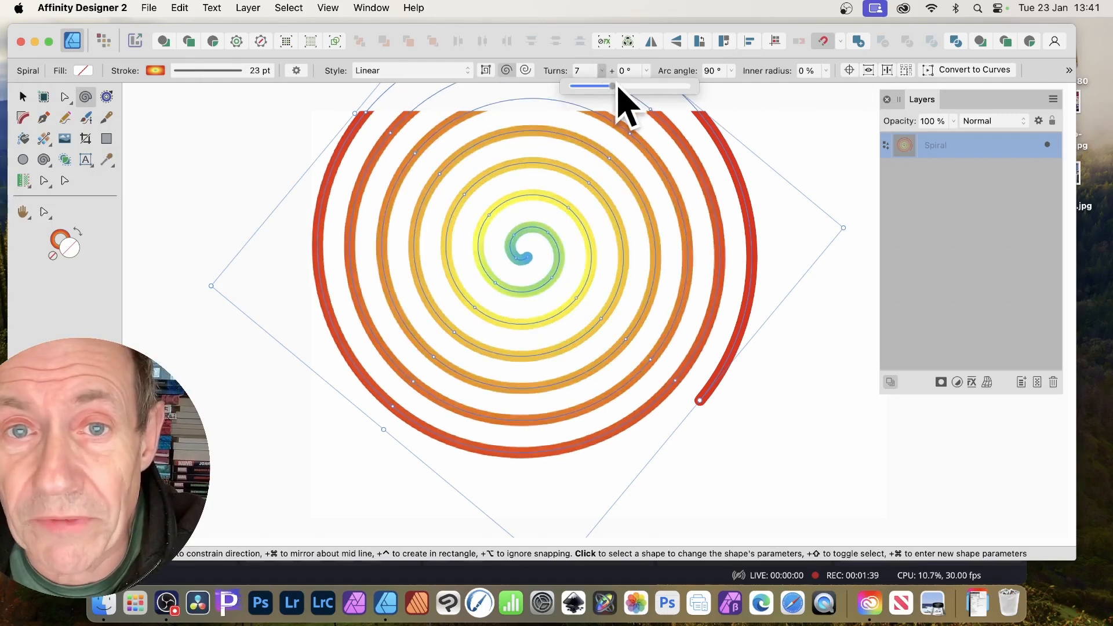
left_click(670, 74)
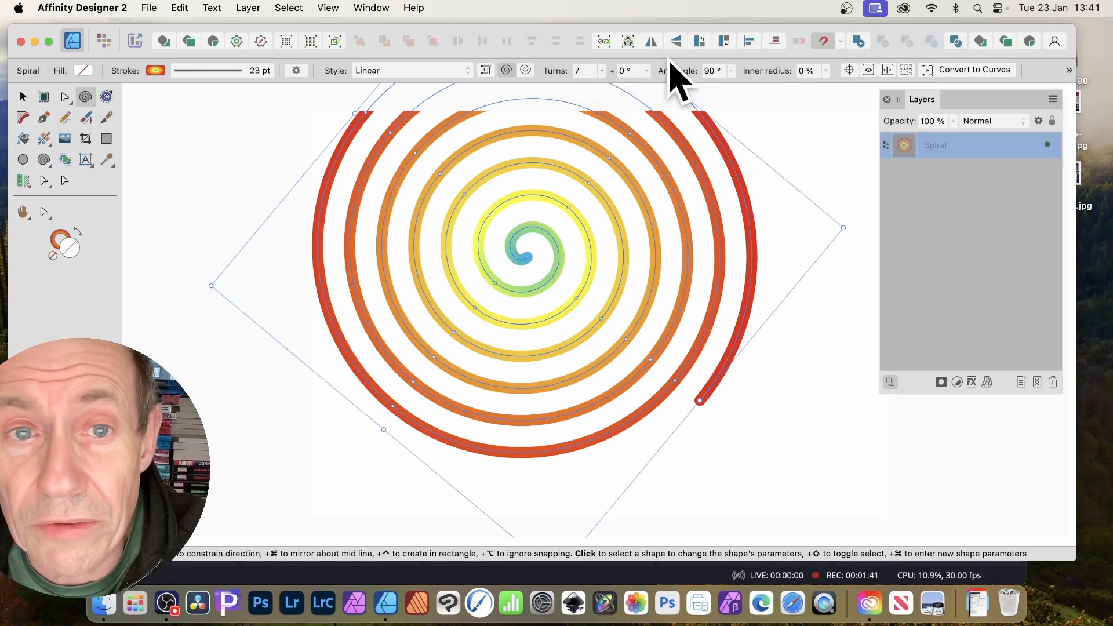
left_click(413, 71)
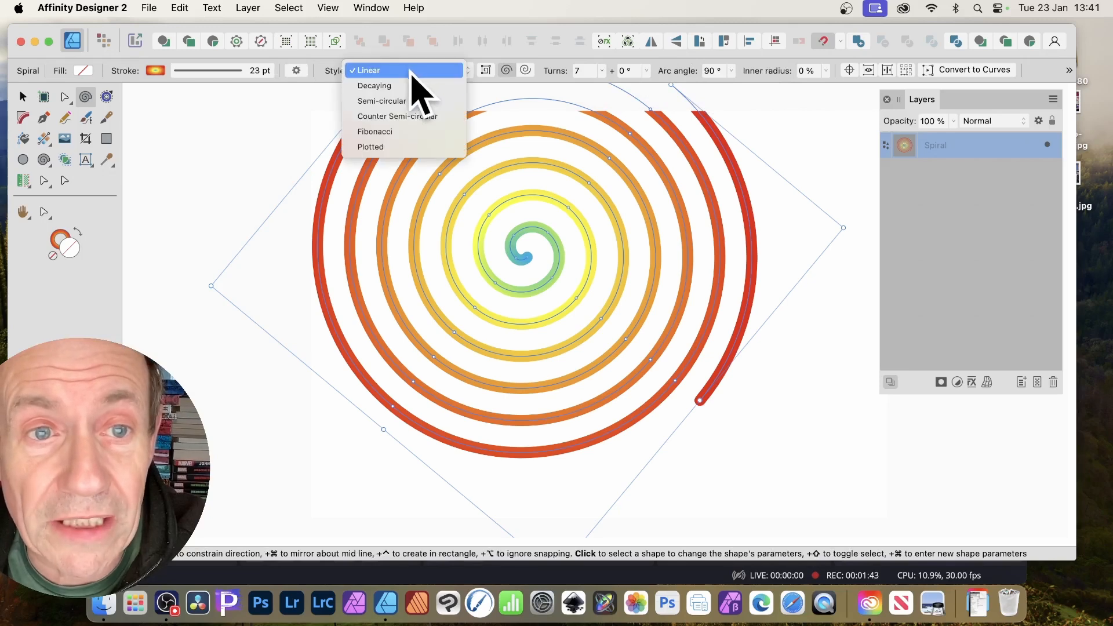
left_click(394, 118)
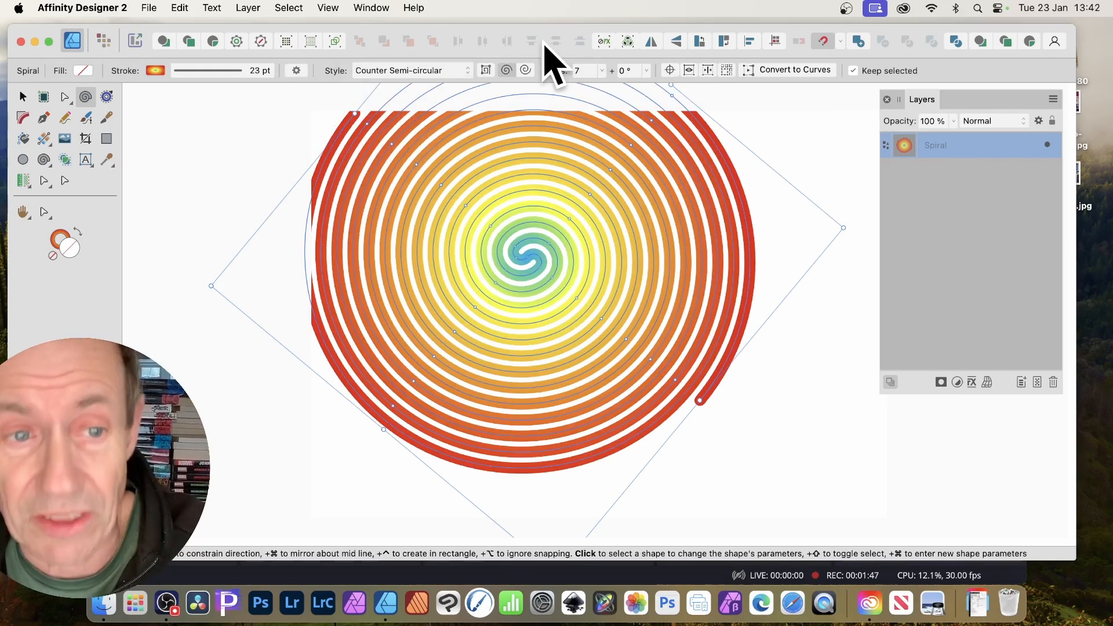
left_click(23, 96)
left_click_drag(512, 240, 565, 279)
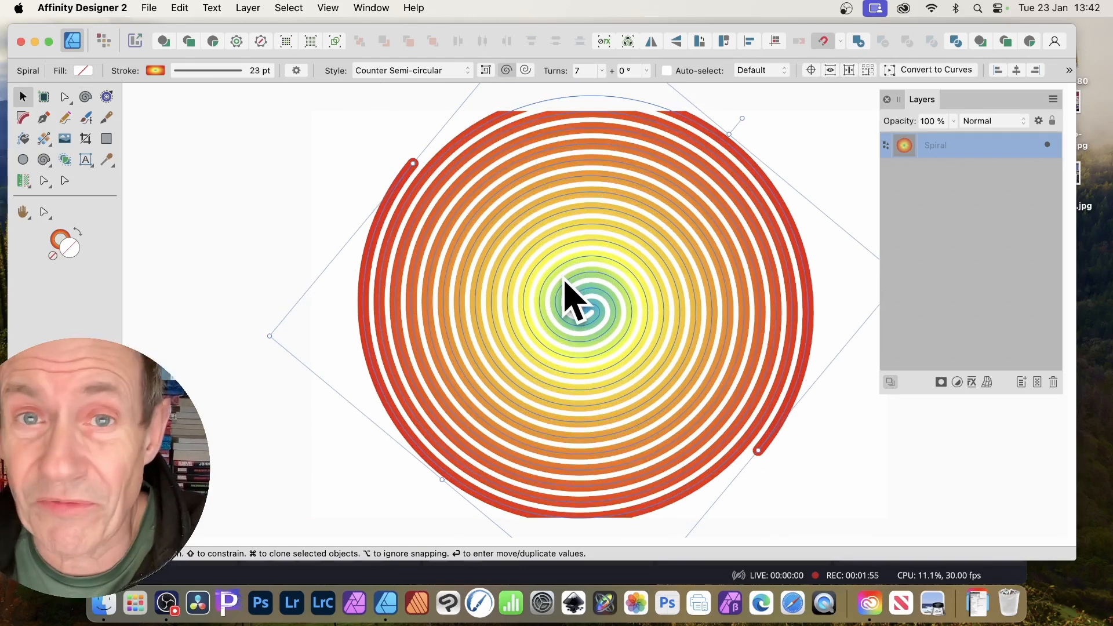
Expand the spiral's stroke into a gradient-filled curve with Layer > Expand Stroke.
left_click(253, 8)
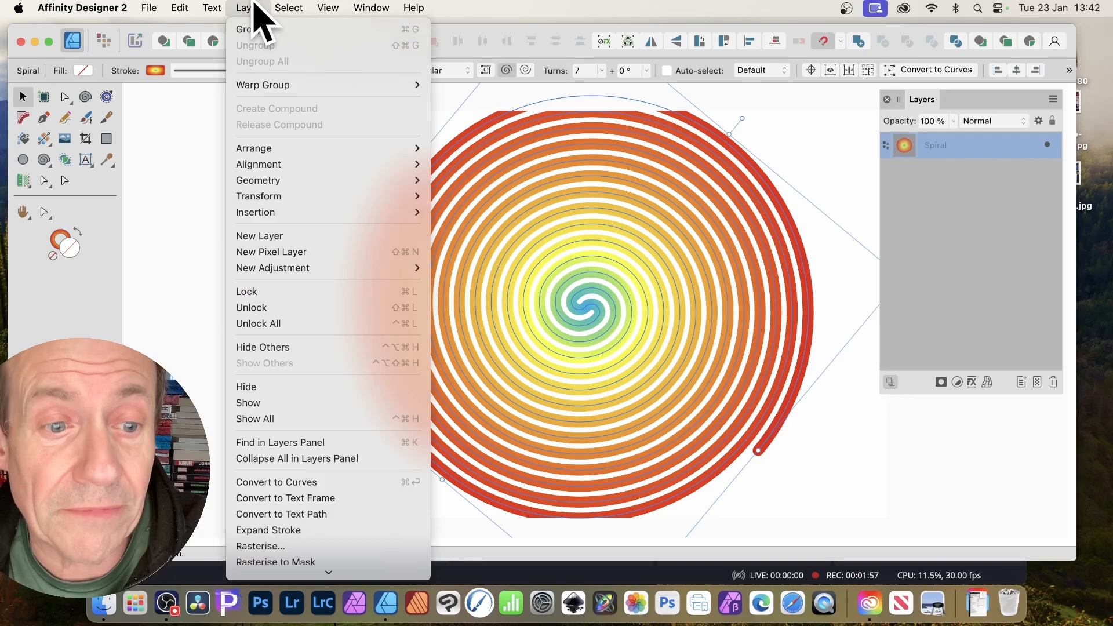
scroll(302, 122, "down", 4)
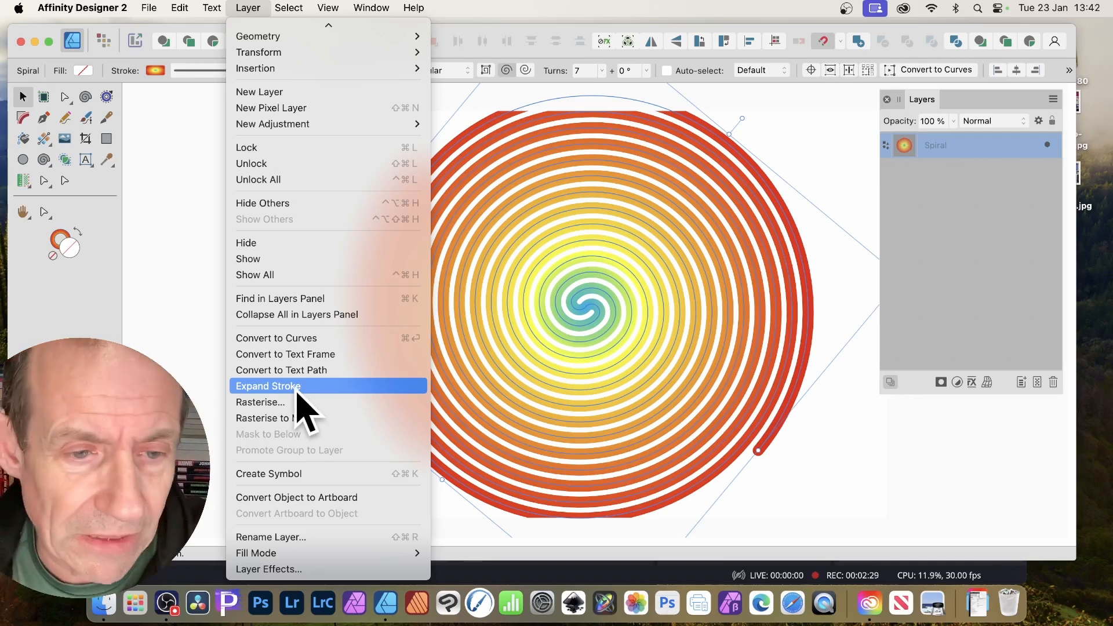
left_click(300, 409)
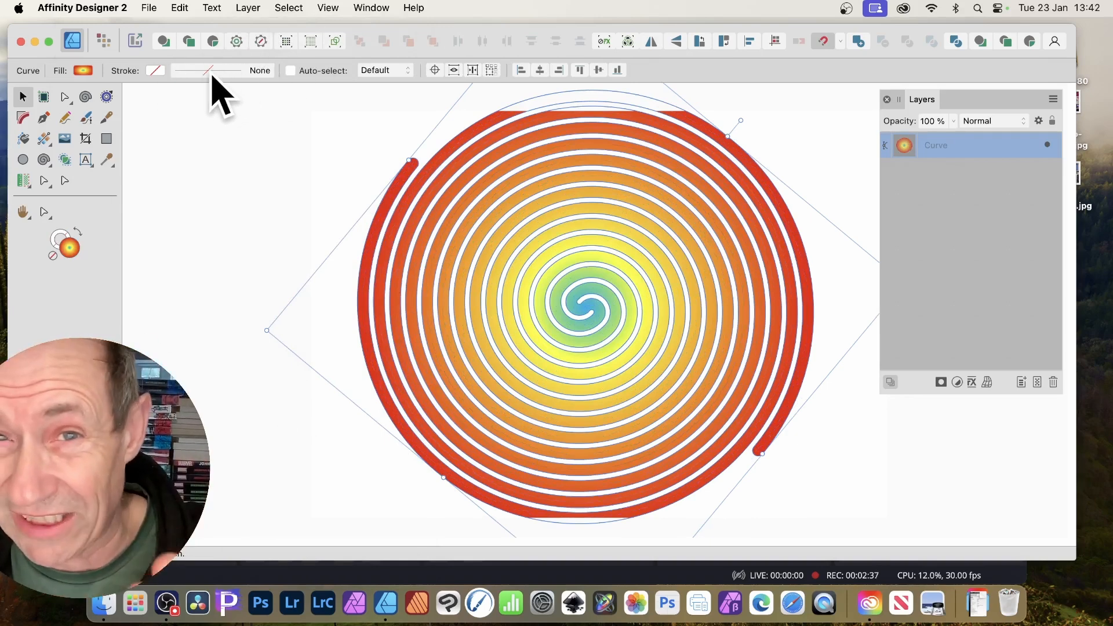
Outline each coil of the spiral curve with a black 5.5 pt stroke.
left_click(156, 70)
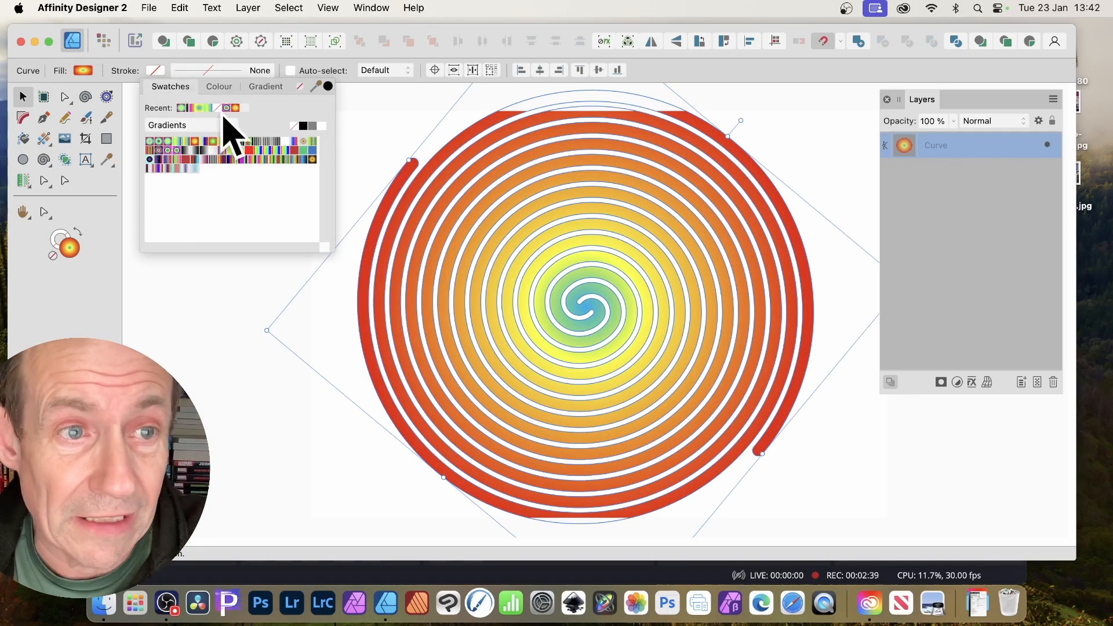
left_click(219, 86)
mouse_move(235, 139)
left_mouse_down()
mouse_move(232, 174)
mouse_move(224, 137)
mouse_move(176, 113)
mouse_move(199, 115)
left_mouse_up()
left_click(246, 70)
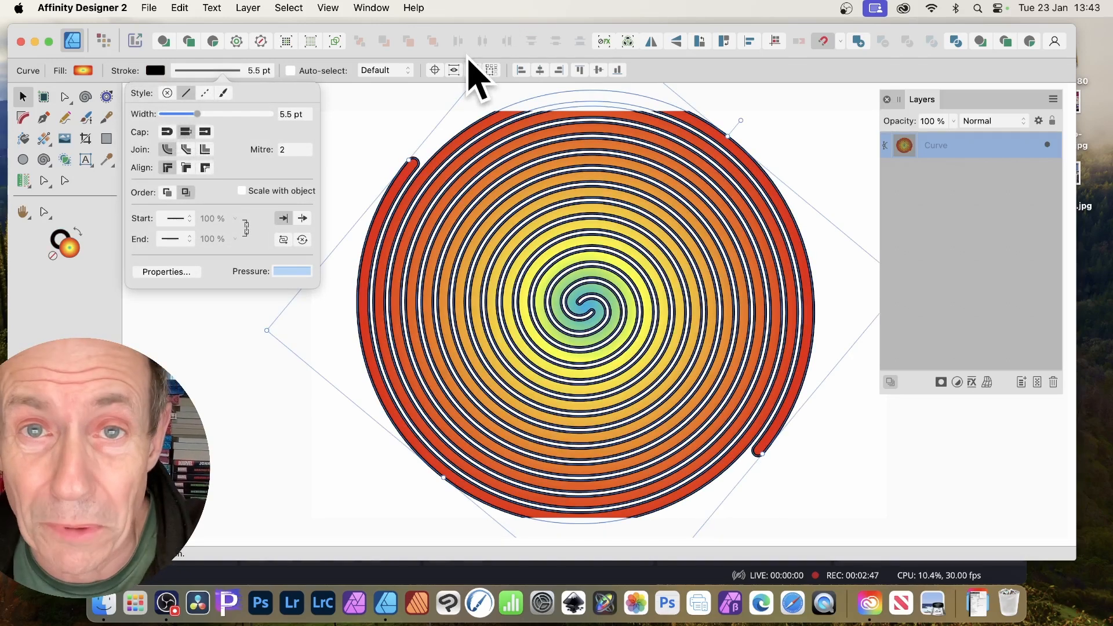
left_click(421, 31)
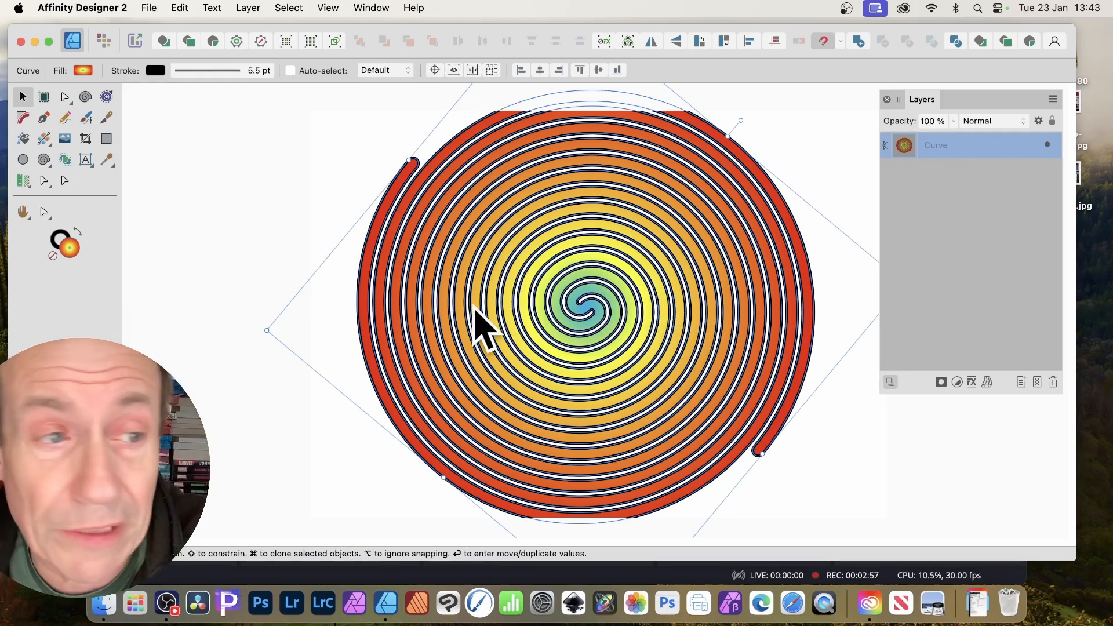
Try a solid blue fill, then apply the red-to-violet rainbow preset gradient fill.
left_click(83, 71)
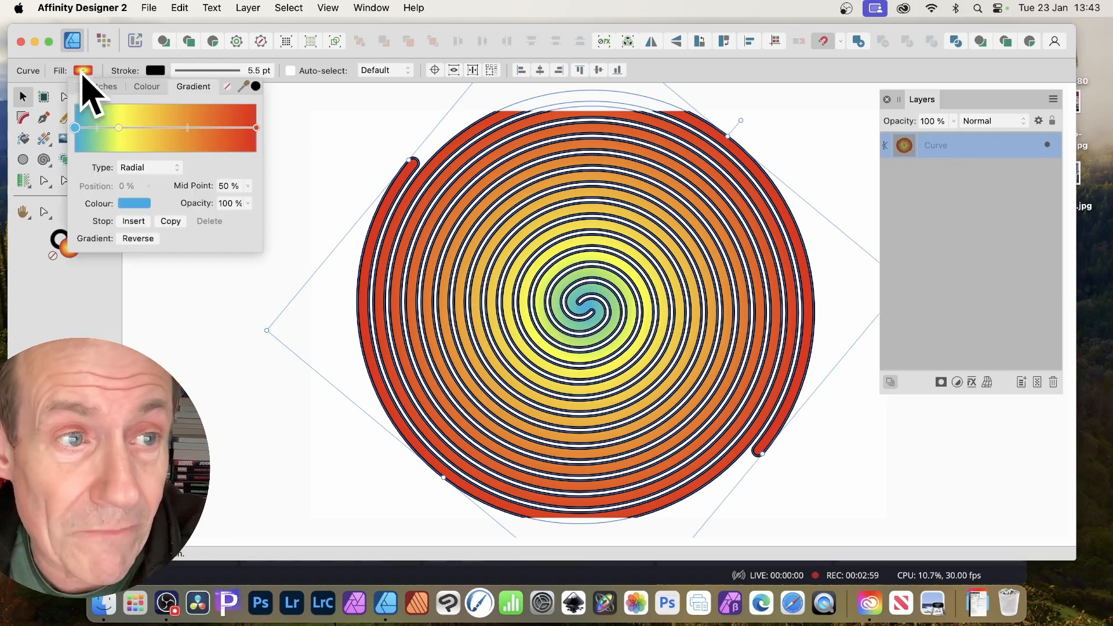
left_click(145, 86)
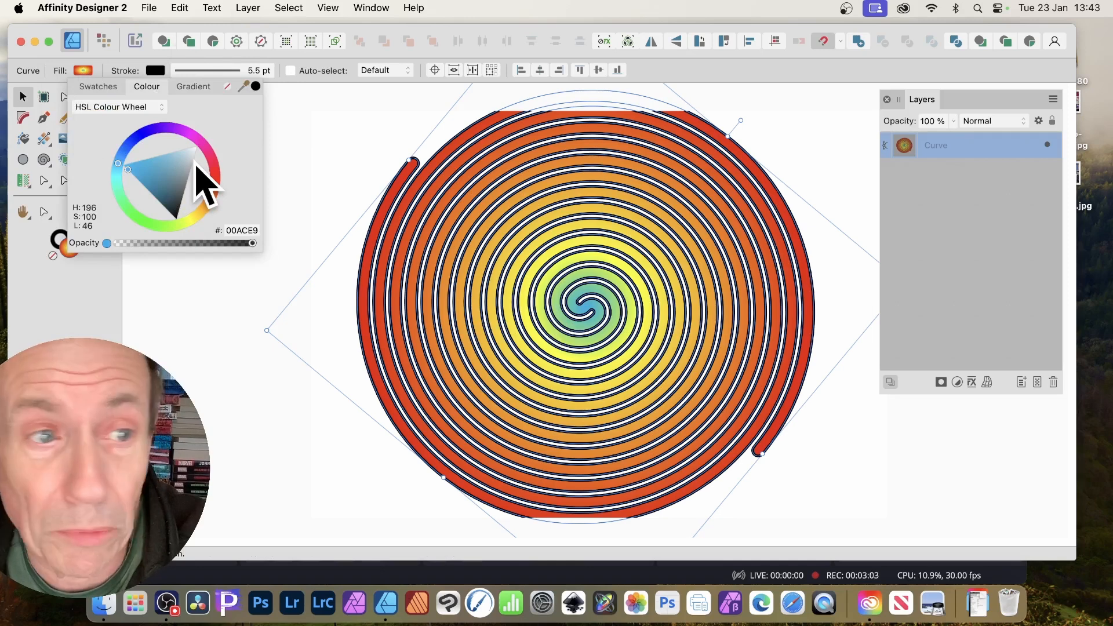
left_click(161, 172)
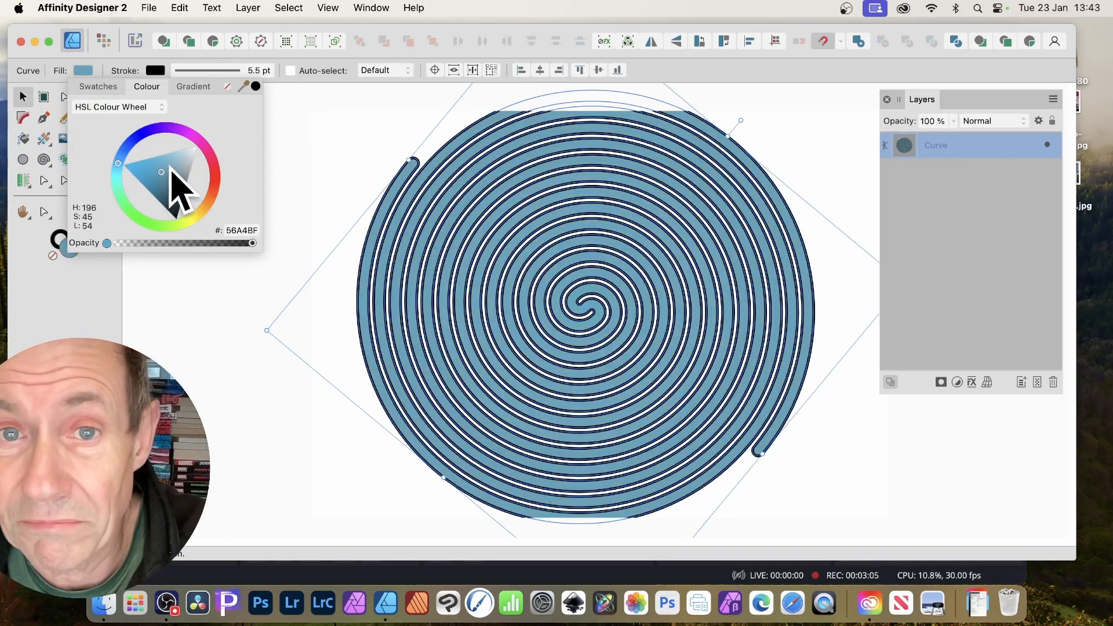
left_click(98, 87)
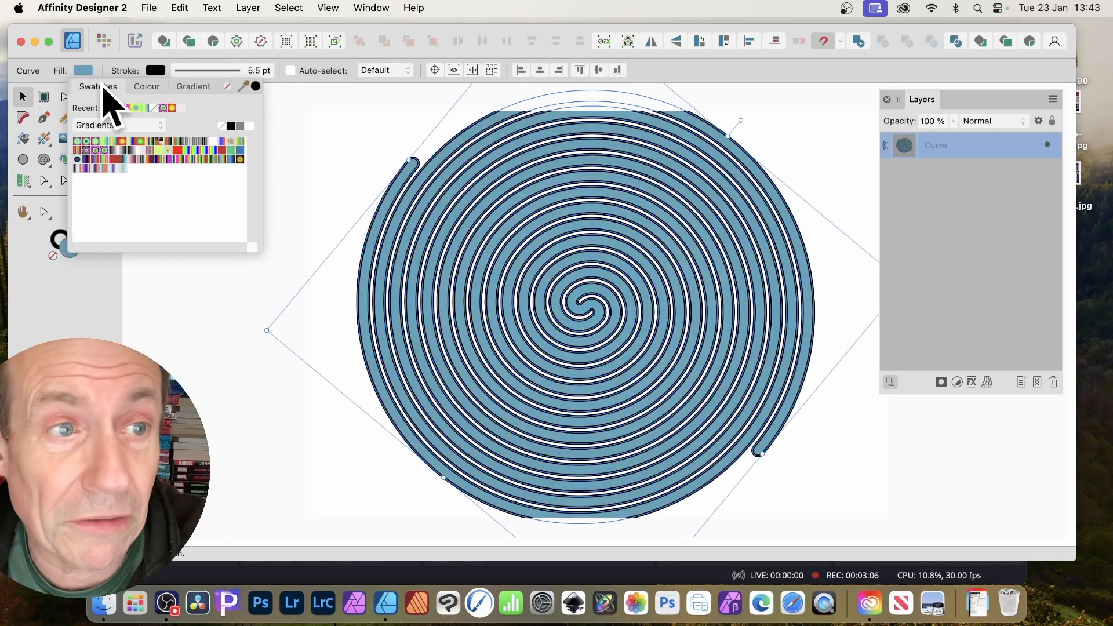
left_click(103, 151)
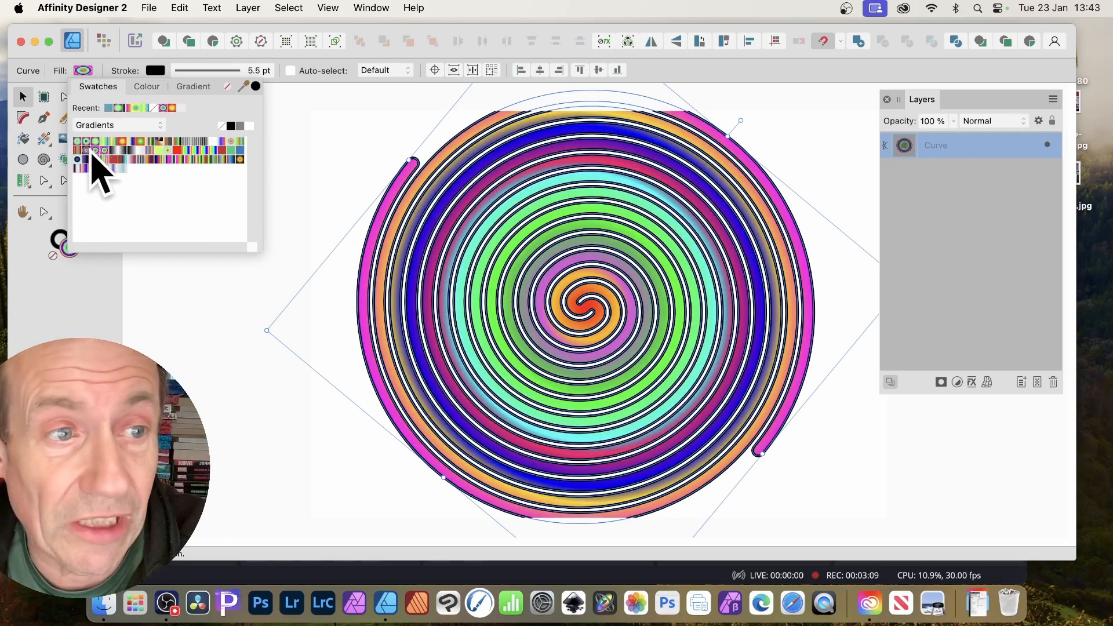
left_click(122, 150)
left_click(202, 149)
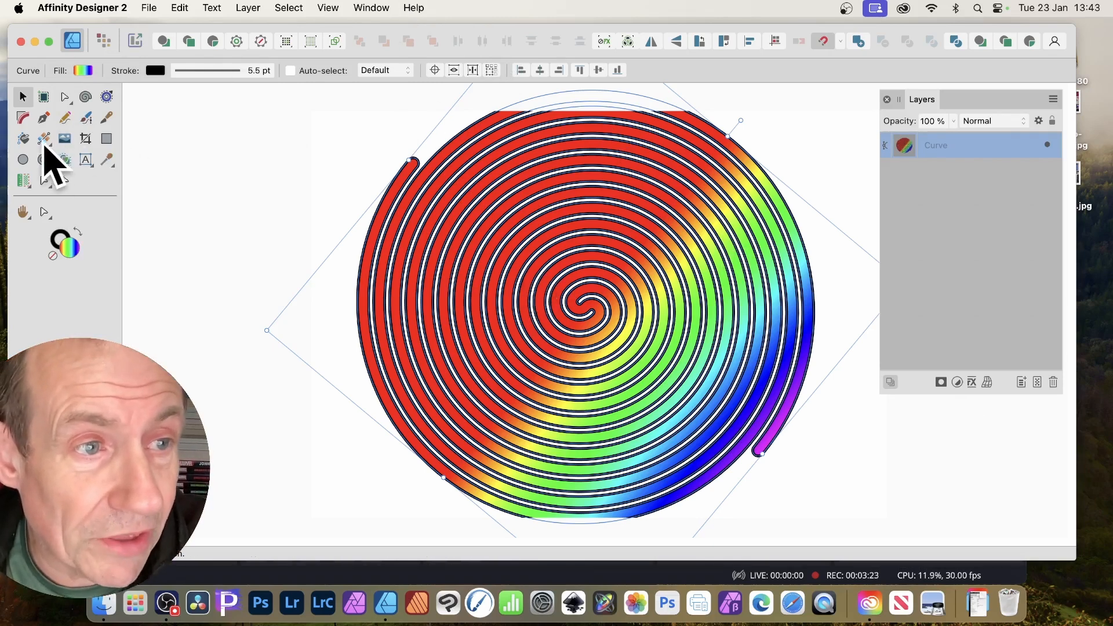
Make the rainbow fill Elliptical and redraw it from upper right to lower left.
left_click_drag(45, 144, 64, 139)
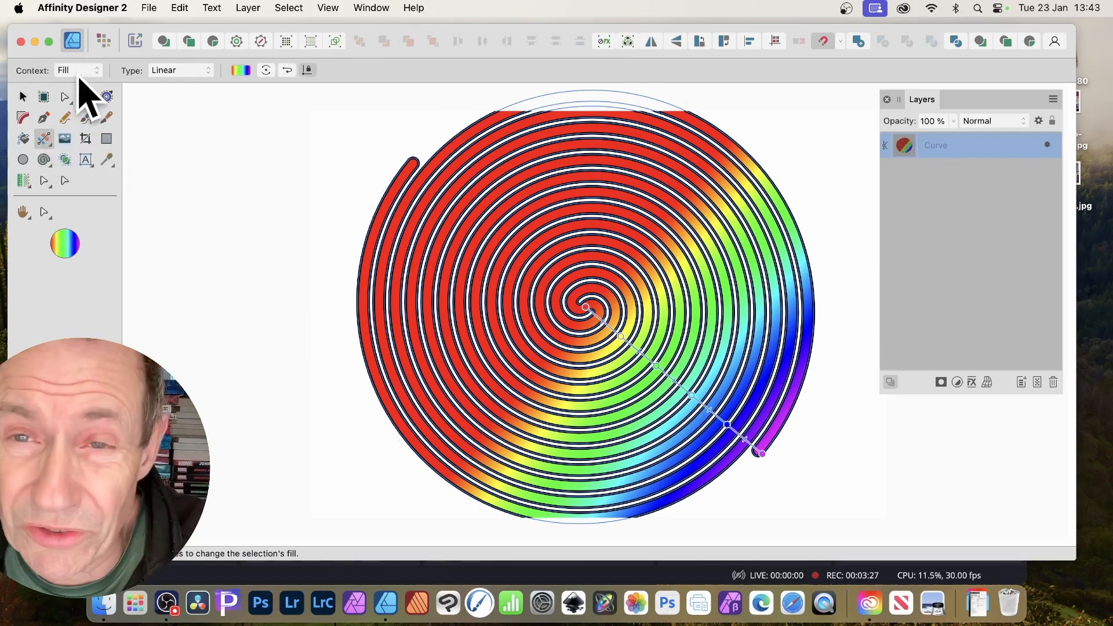
left_click(180, 70)
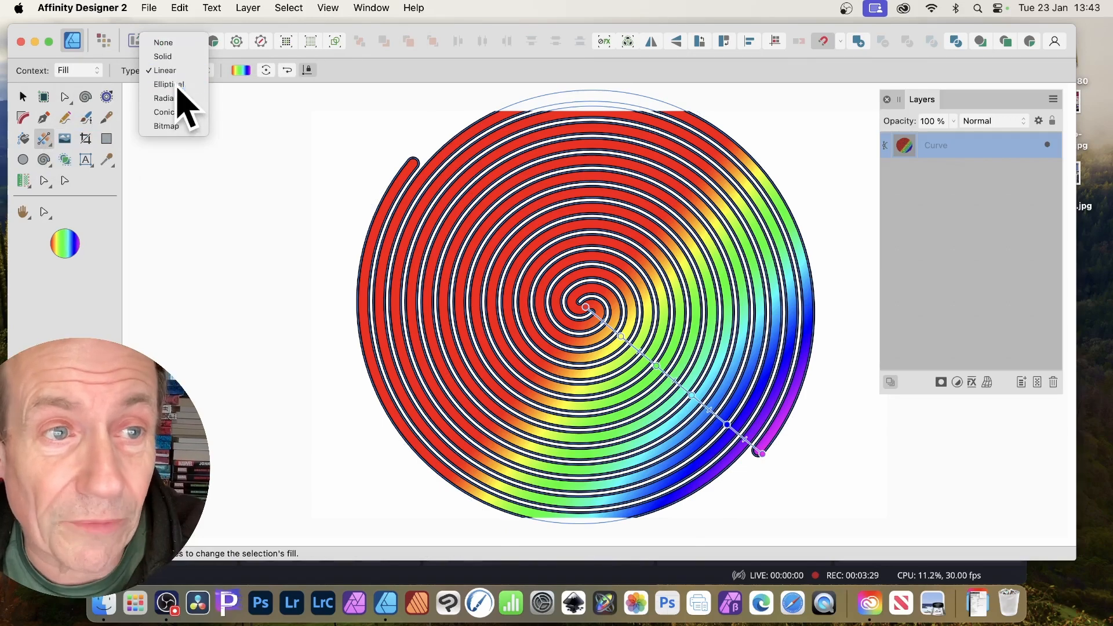
left_click(179, 84)
left_click_drag(510, 229, 574, 288)
left_click_drag(740, 228, 476, 429)
left_click(197, 86)
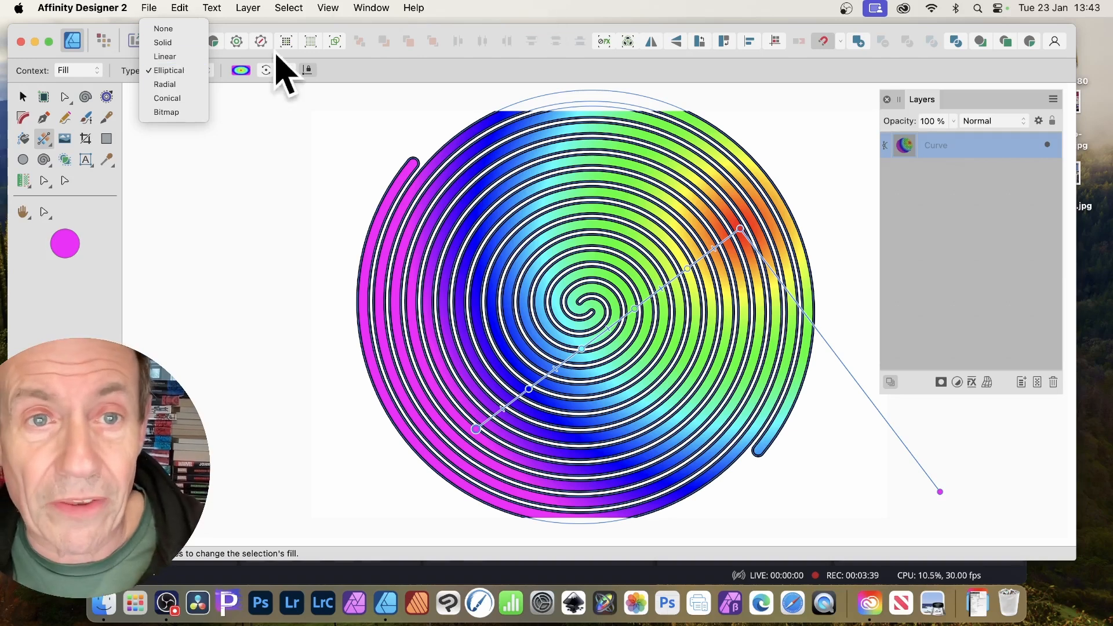
left_click(382, 82)
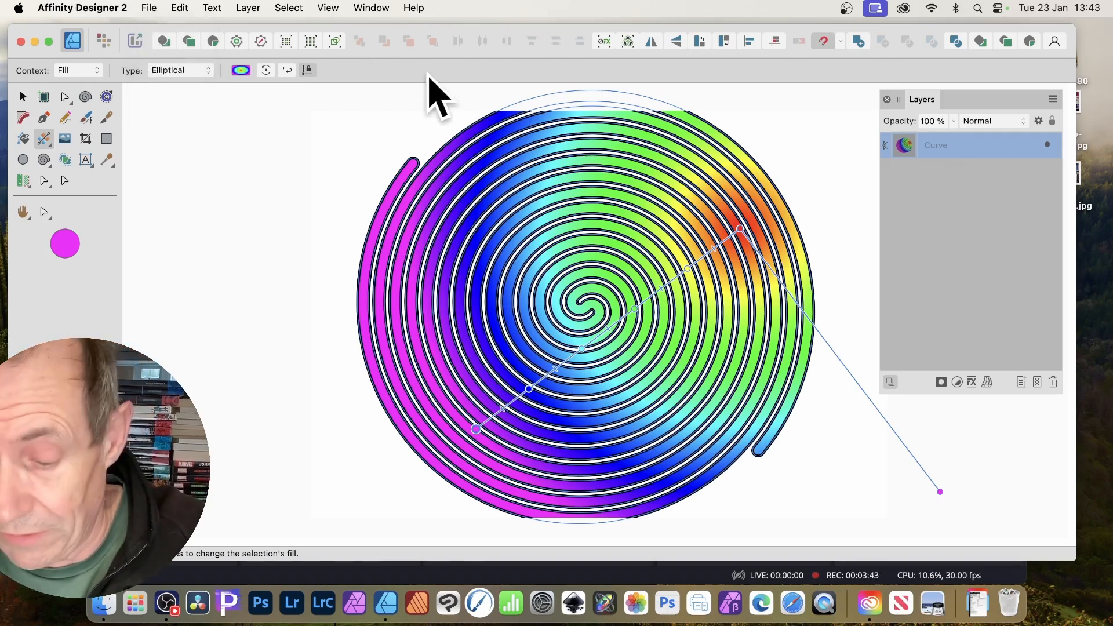
Delete the old spiral and draw a new five-turn spiral with a 5.5 pt black stroke.
key("Delete")
key("Delete")
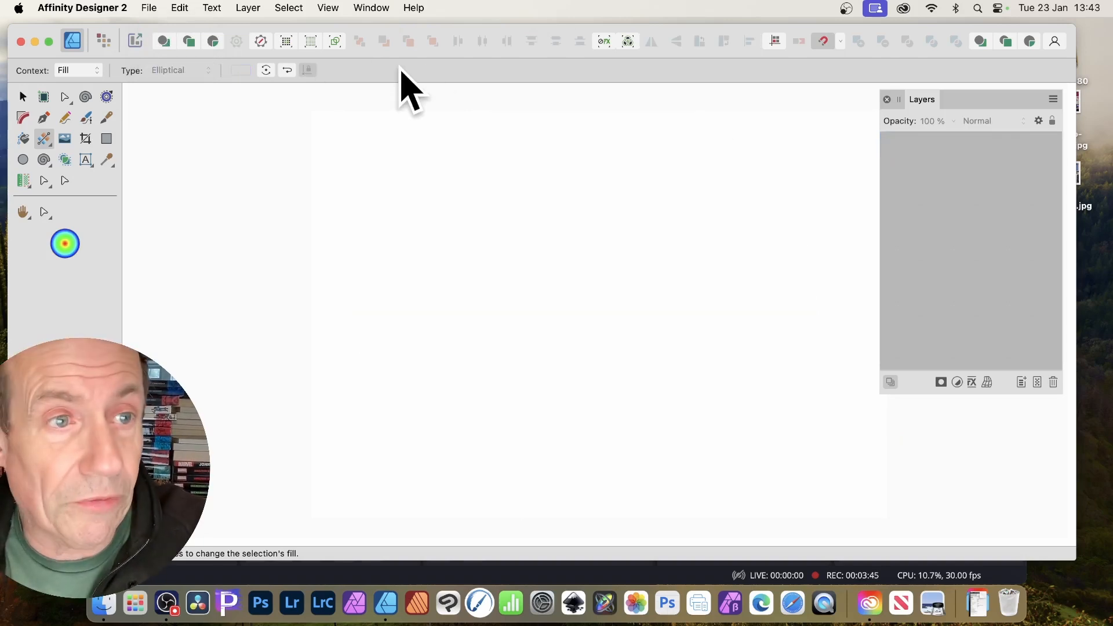
left_click(86, 97)
left_click_drag(581, 328, 733, 475)
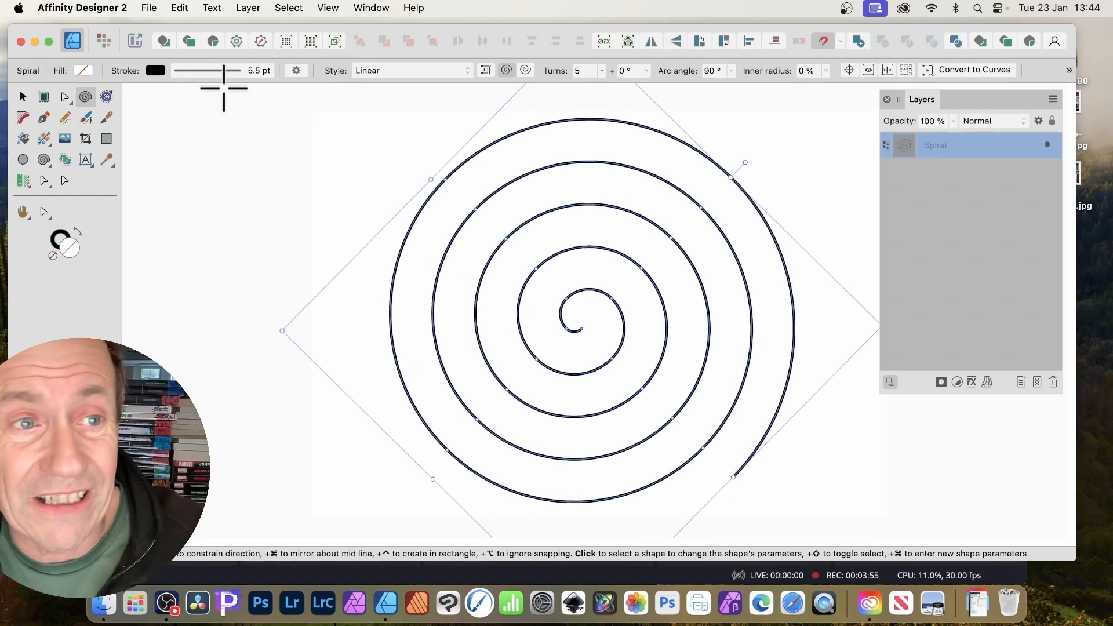
left_click(155, 72)
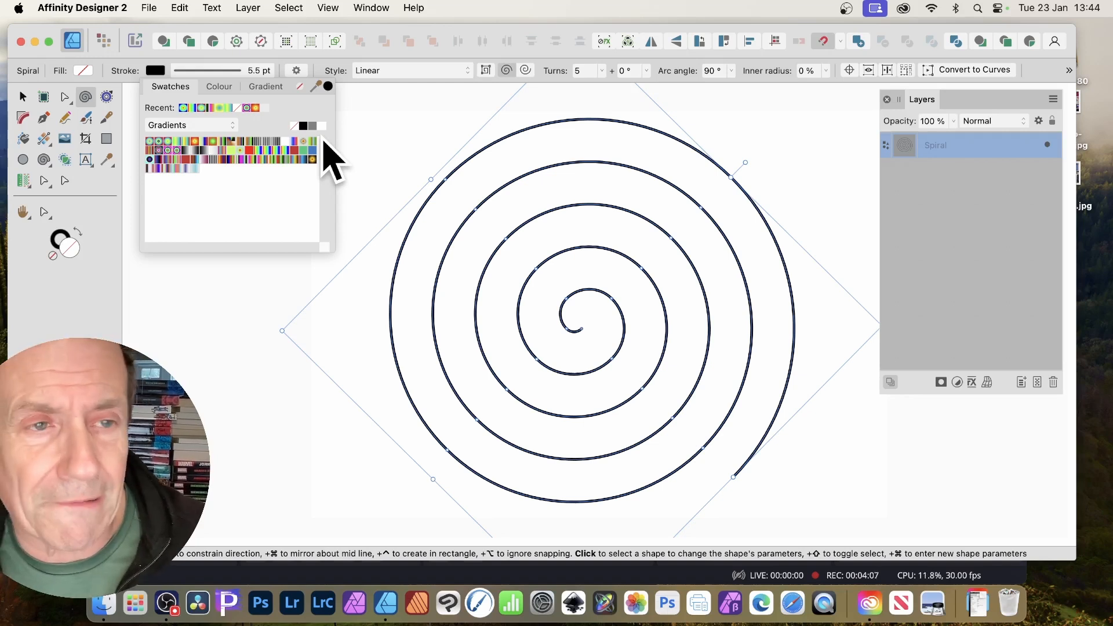
Apply a multicolour preset gradient to the spiral's stroke and widen it to 22 pt.
left_click(154, 141)
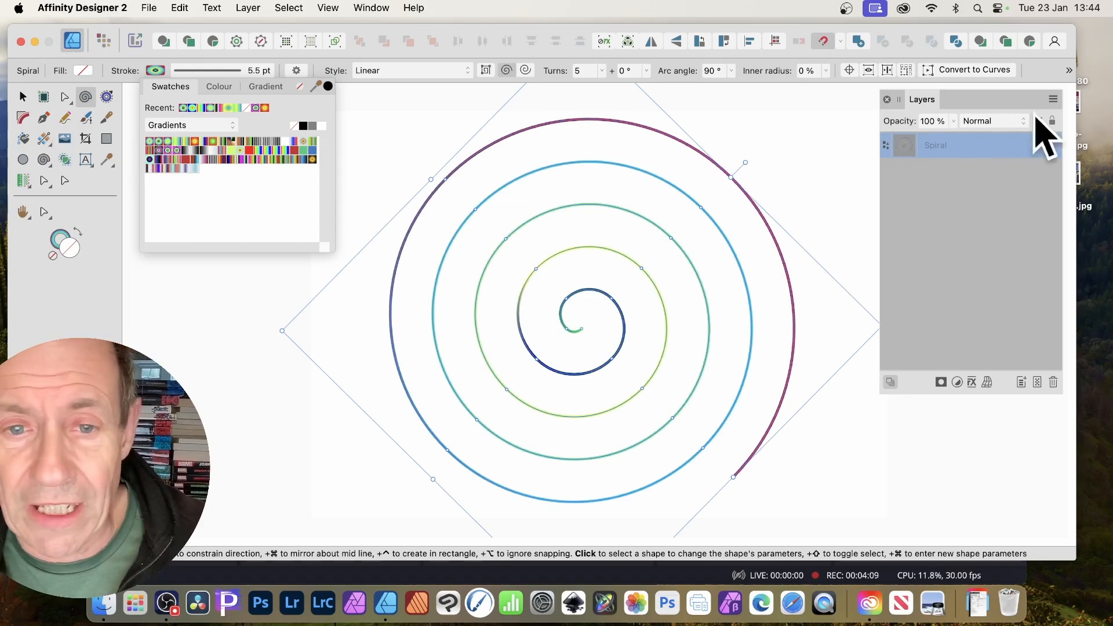
left_click(239, 69)
left_click_drag(191, 113, 224, 114)
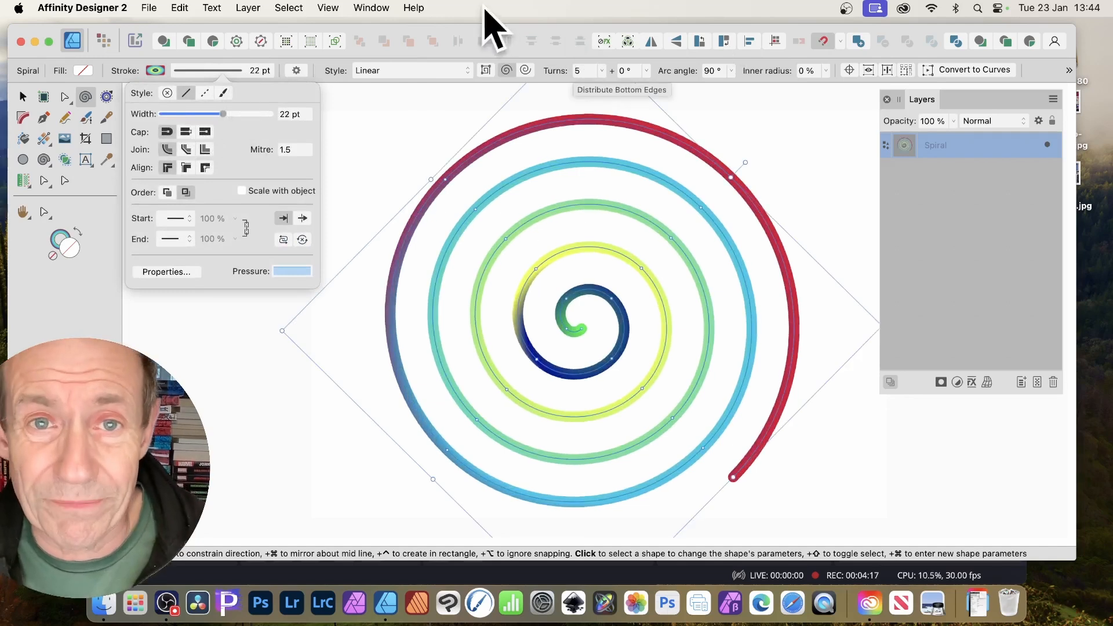
left_click(536, 46)
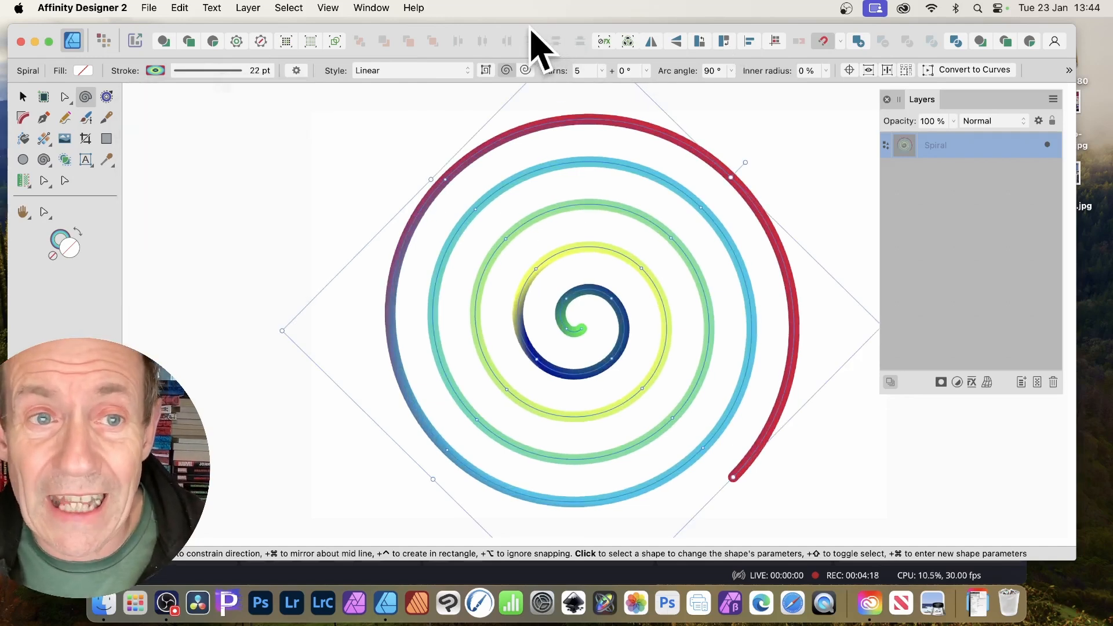
left_click(423, 71)
left_click(405, 116)
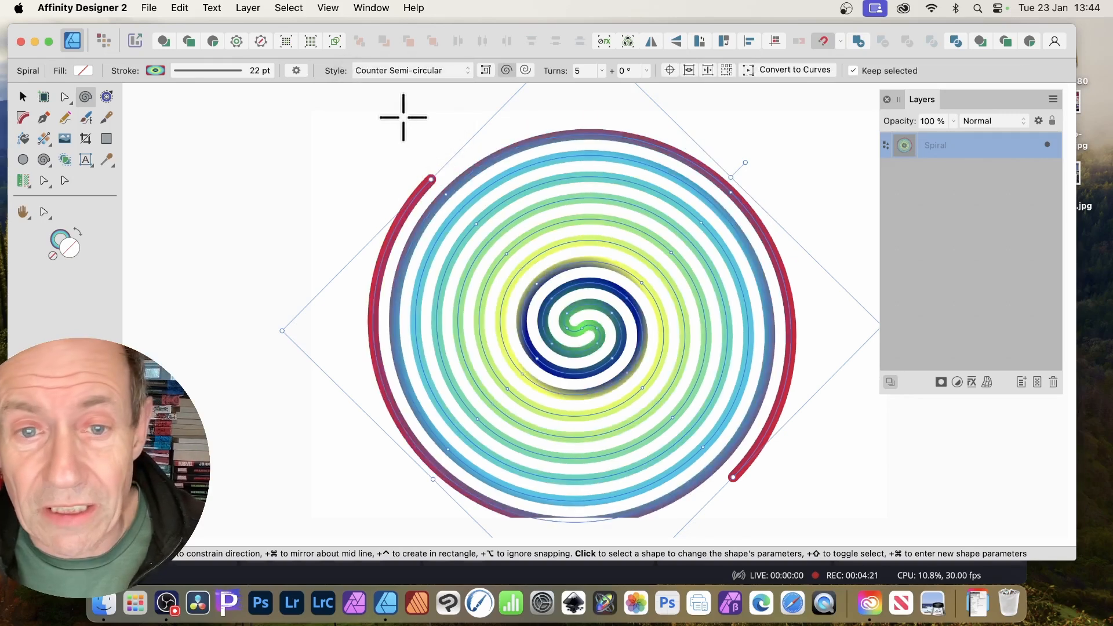
left_click(447, 72)
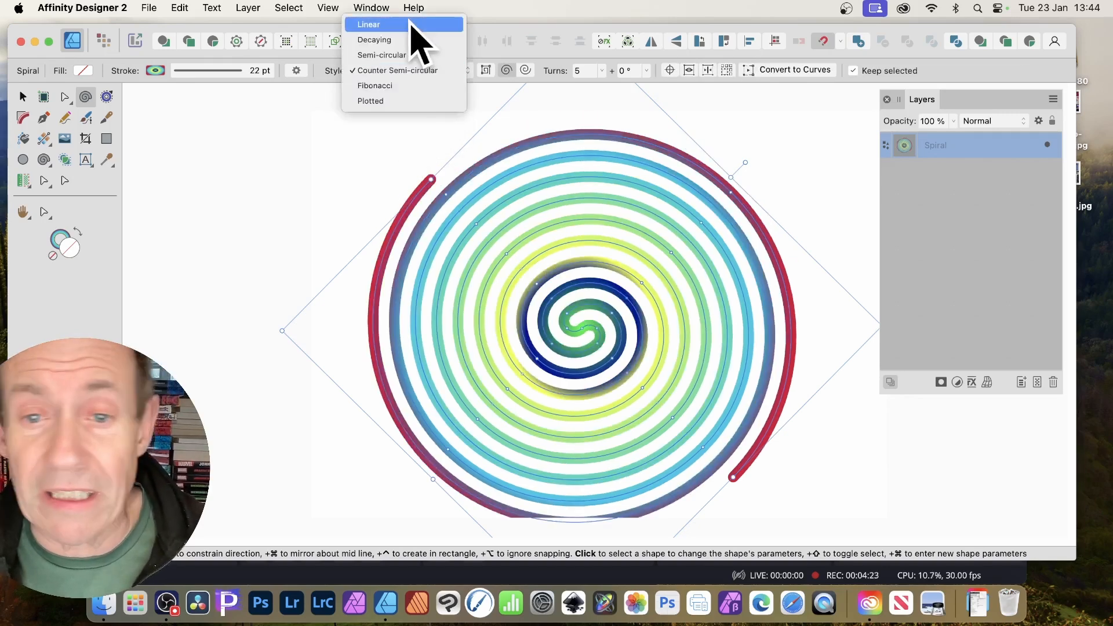
left_click(411, 24)
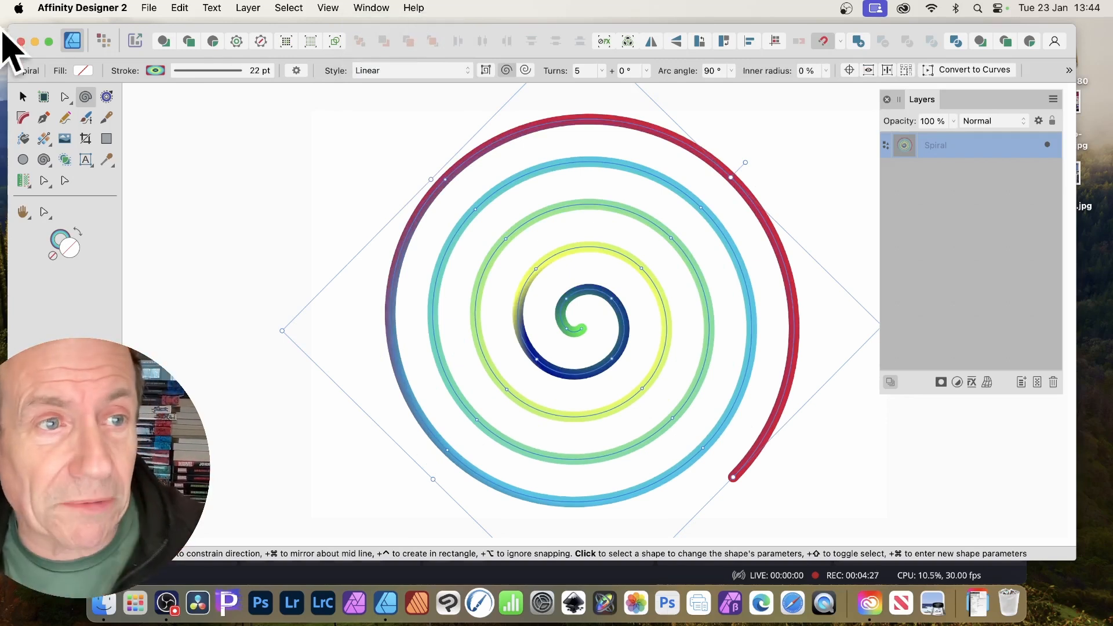
Contour the spiral with an 8.5 mm radius and open ends.
left_click(107, 98)
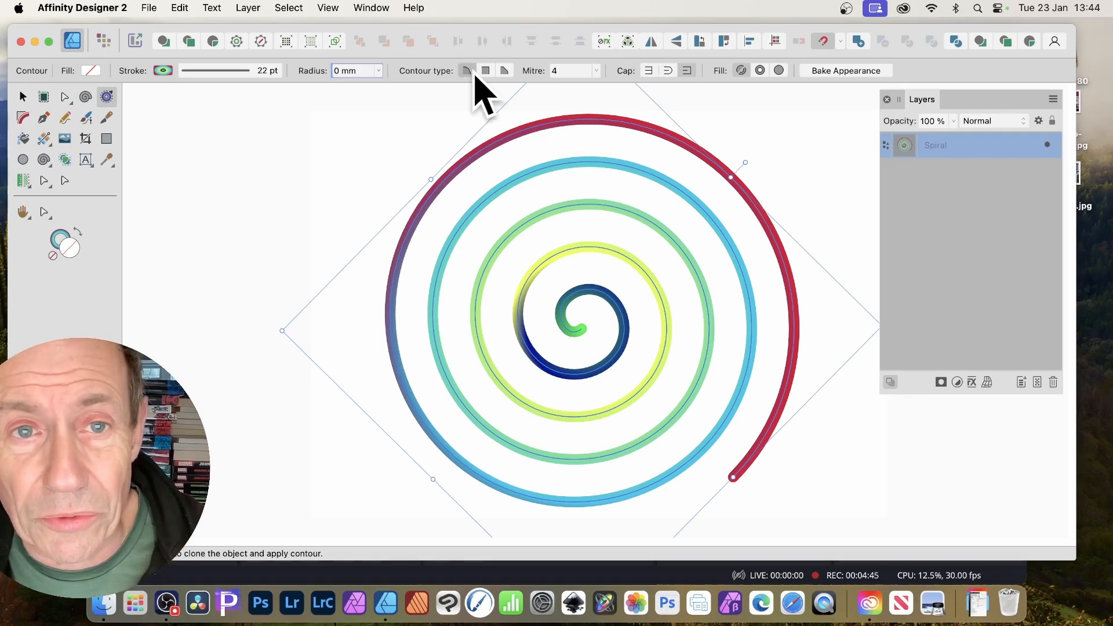
left_click(379, 70)
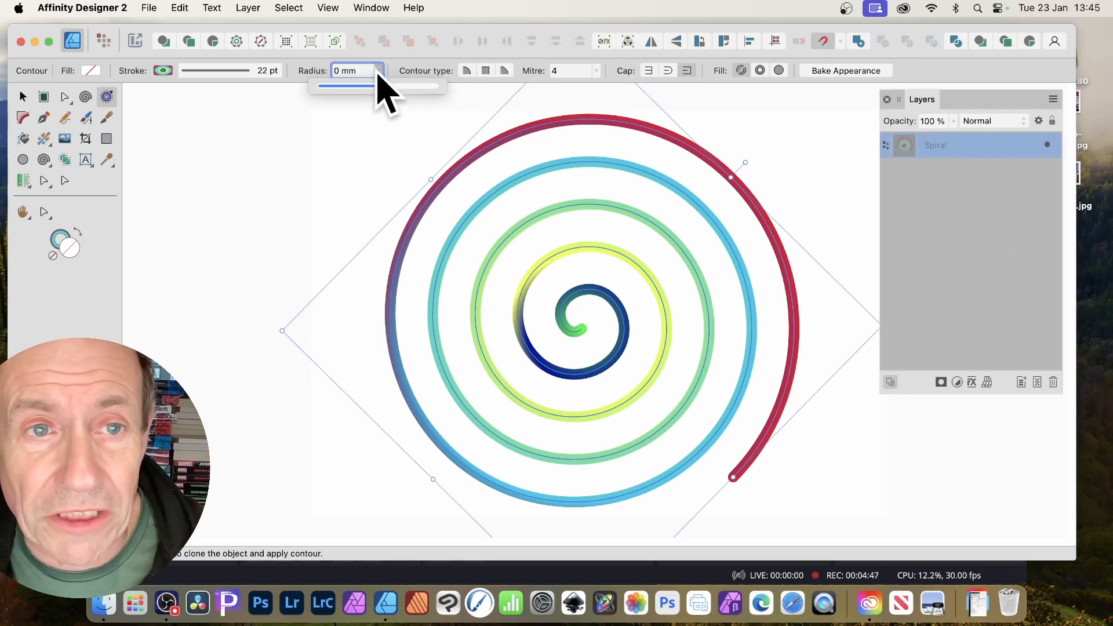
left_click_drag(385, 87, 458, 93)
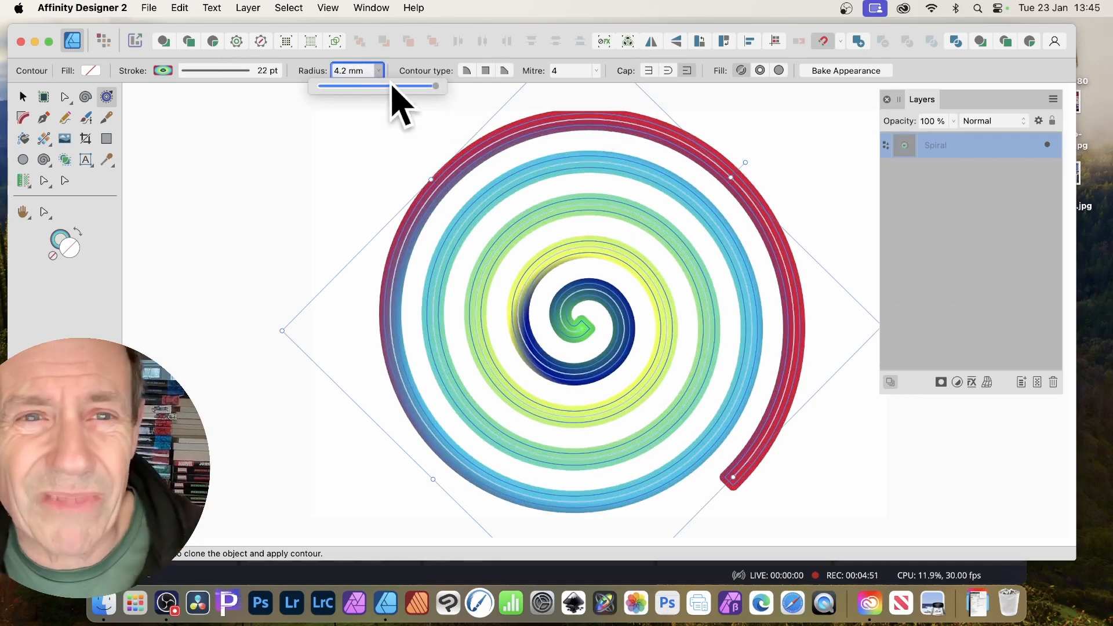
key("Tab")
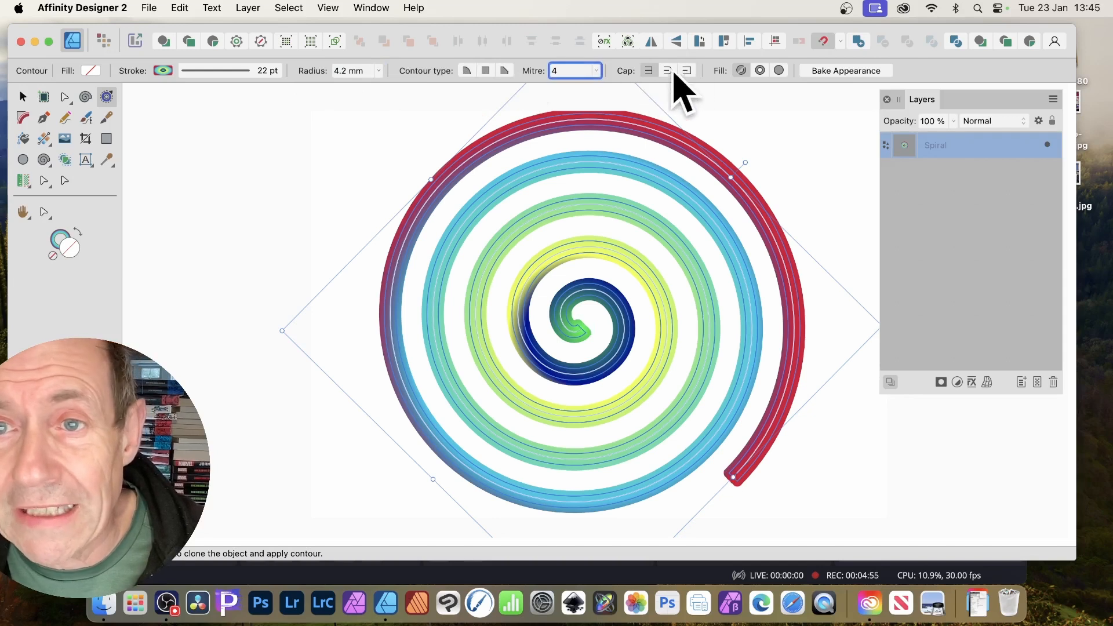
left_click(760, 71)
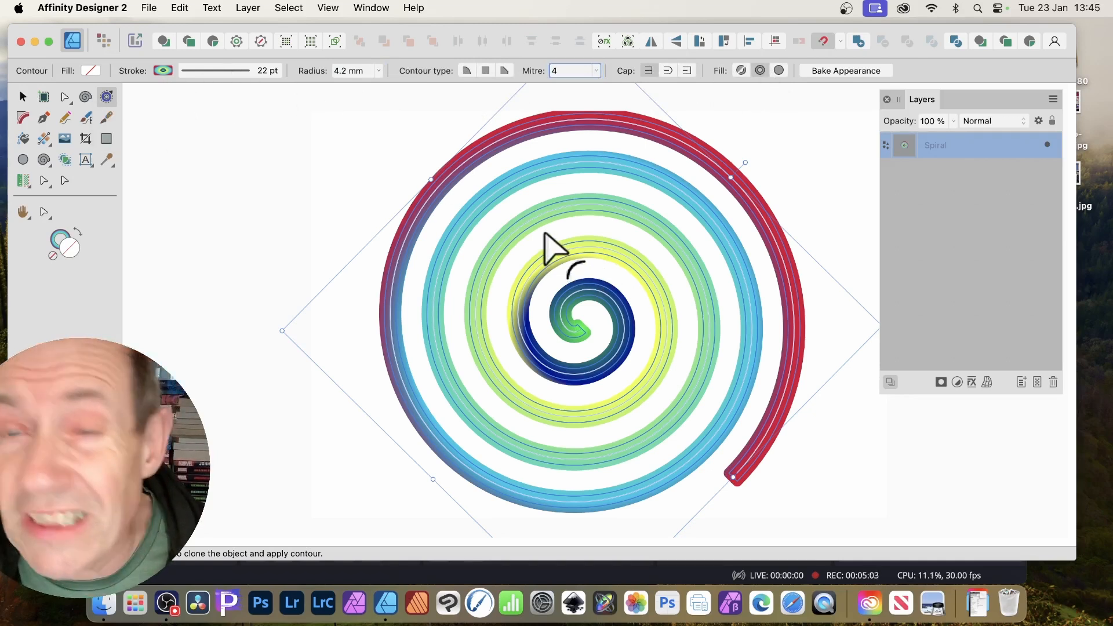
left_click(378, 71)
left_click_drag(378, 87, 560, 210)
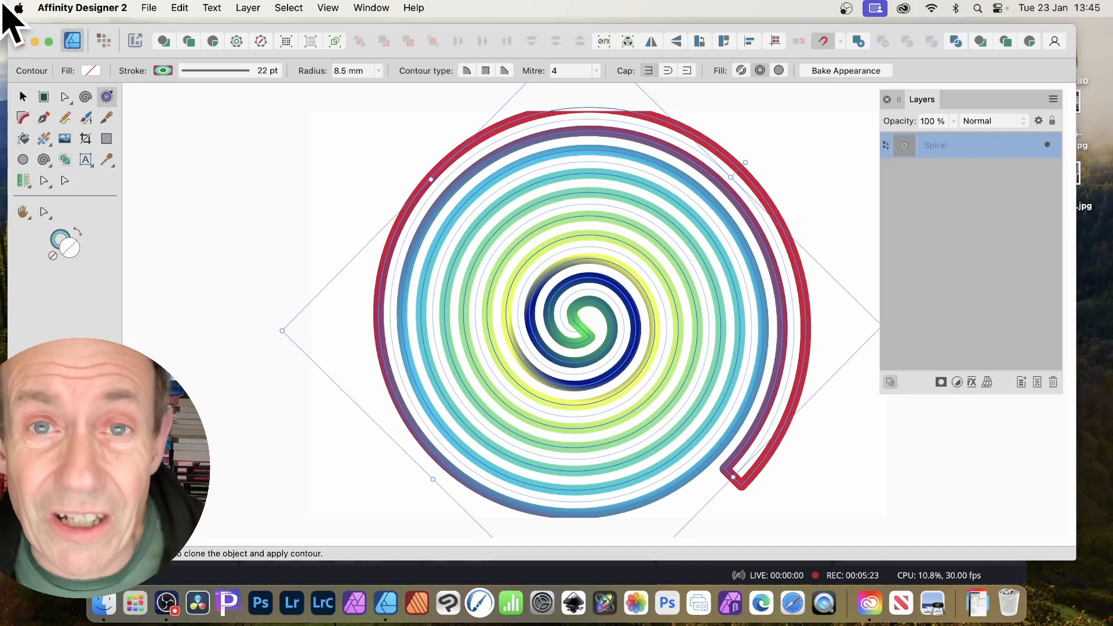
left_click(257, 8)
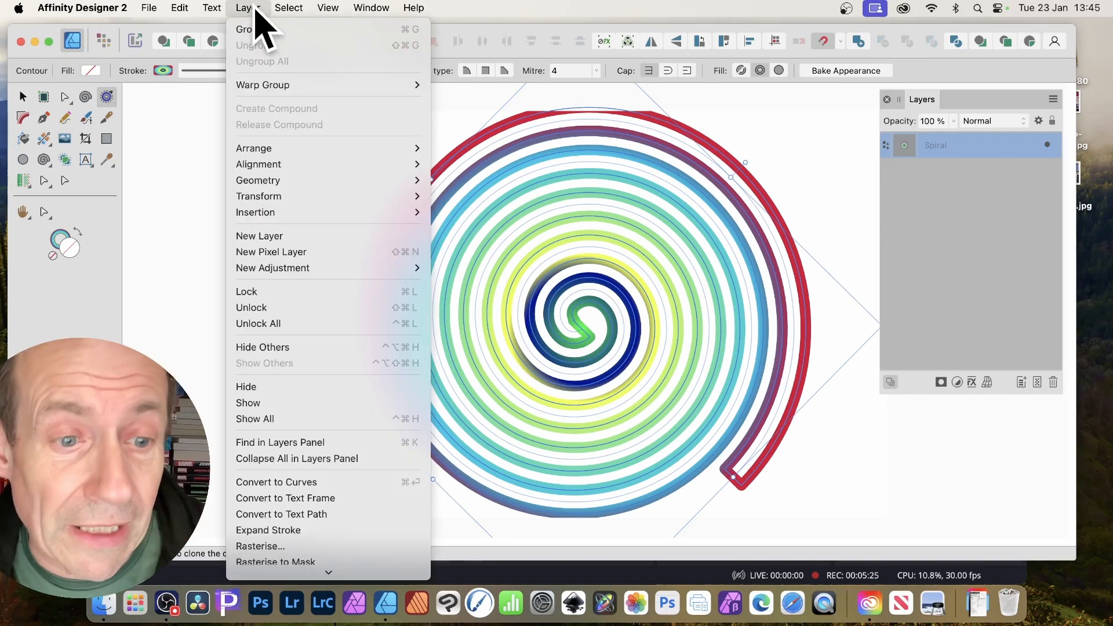
scroll(298, 458, "down", 3)
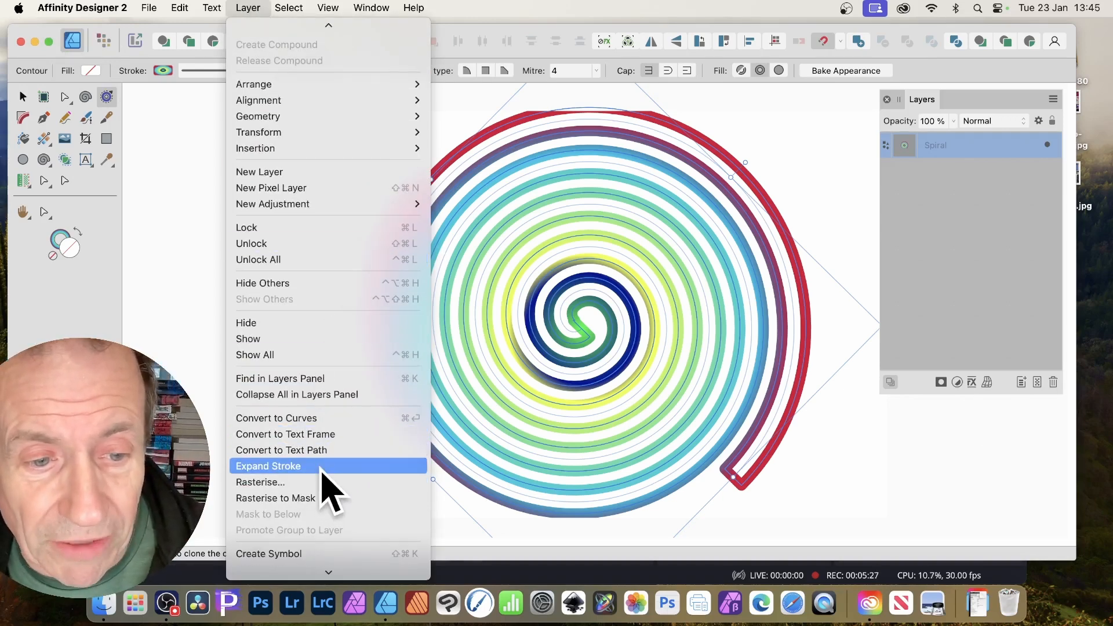
left_click(322, 467)
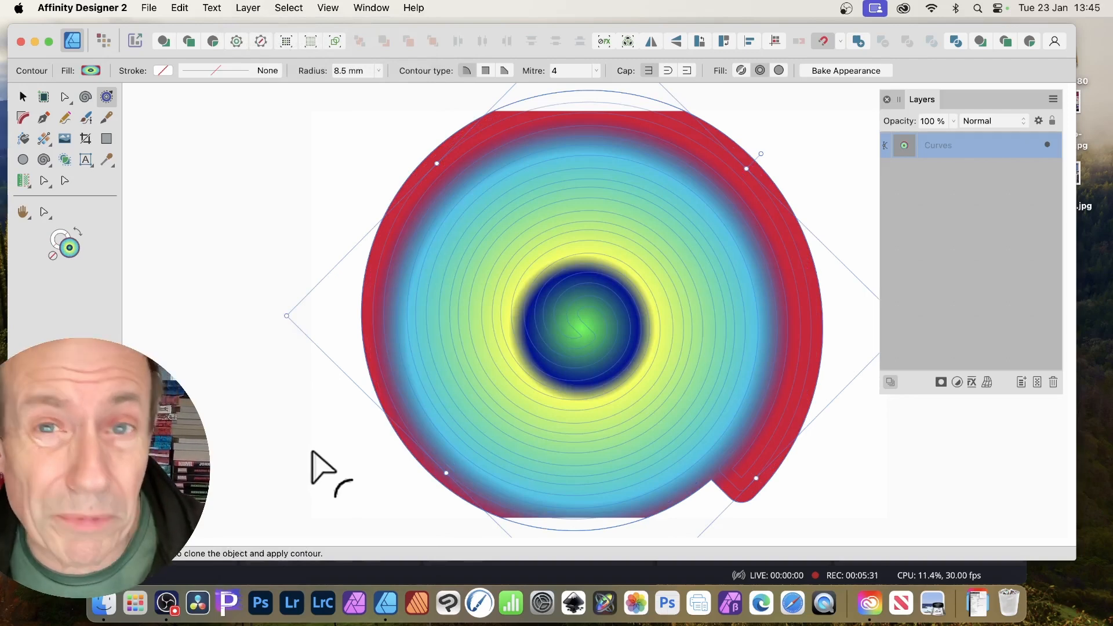
key("super+z")
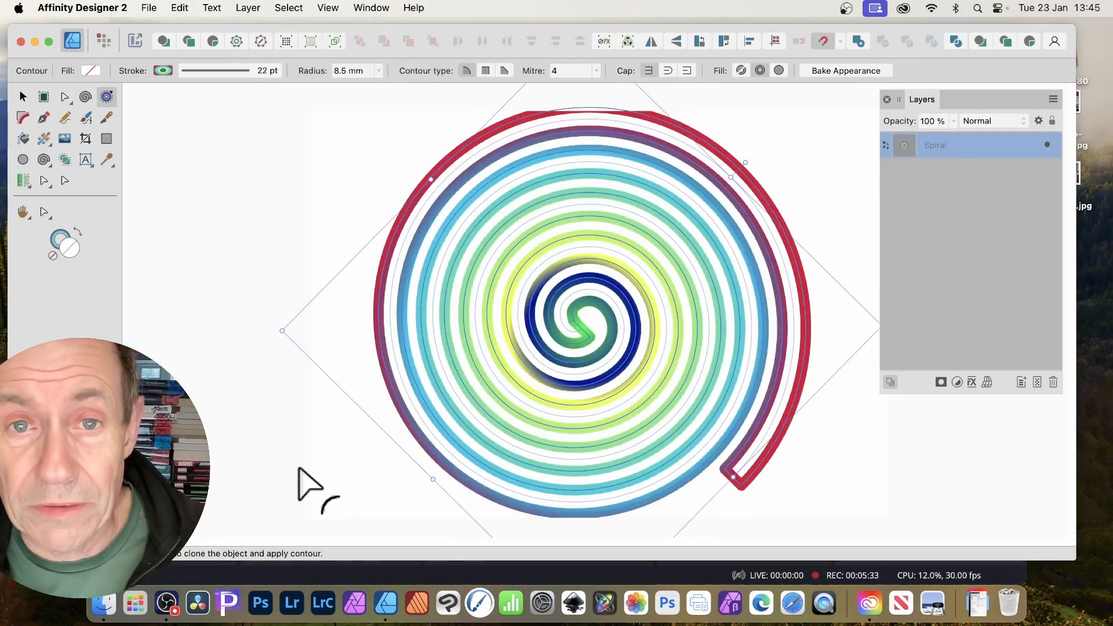
Bake the contoured spiral into a curve and try a gradient swatch fill.
left_click(867, 74)
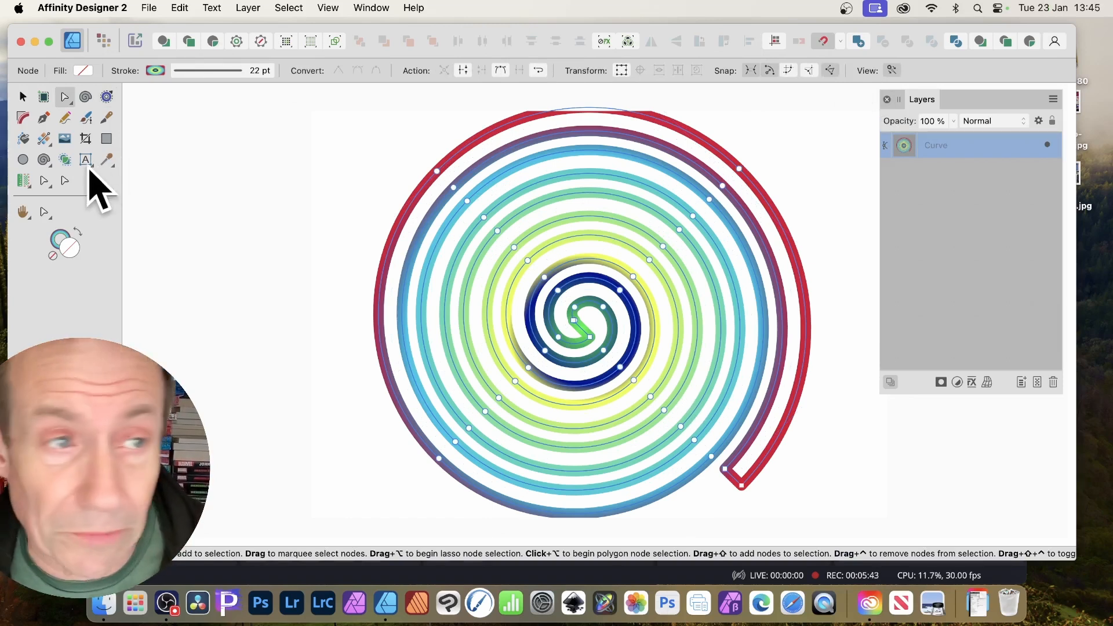
left_click(83, 72)
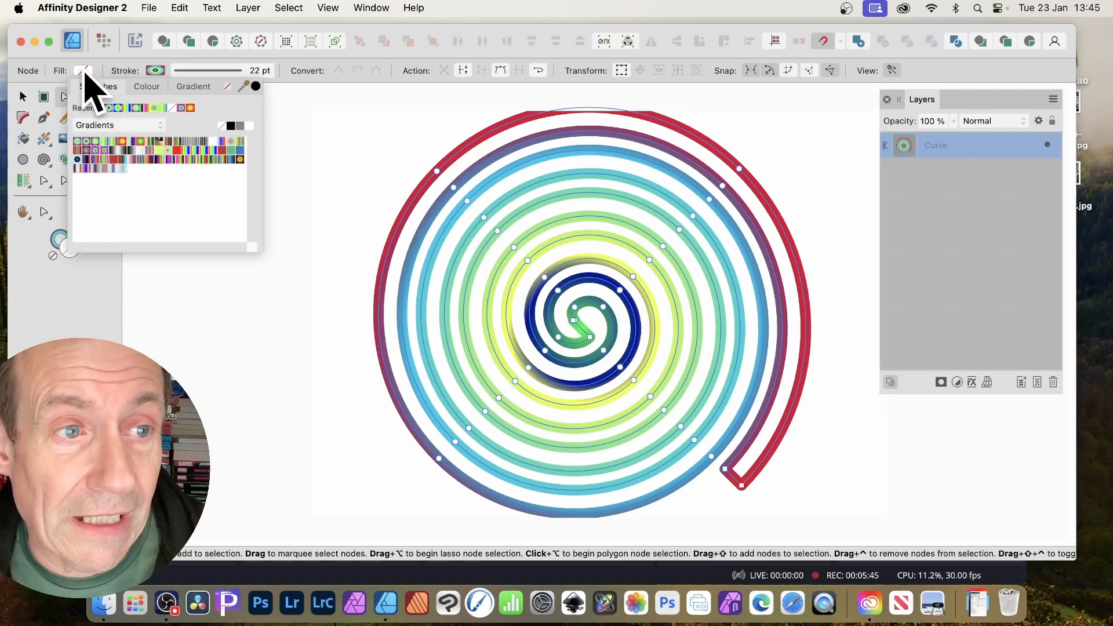
left_click(89, 152)
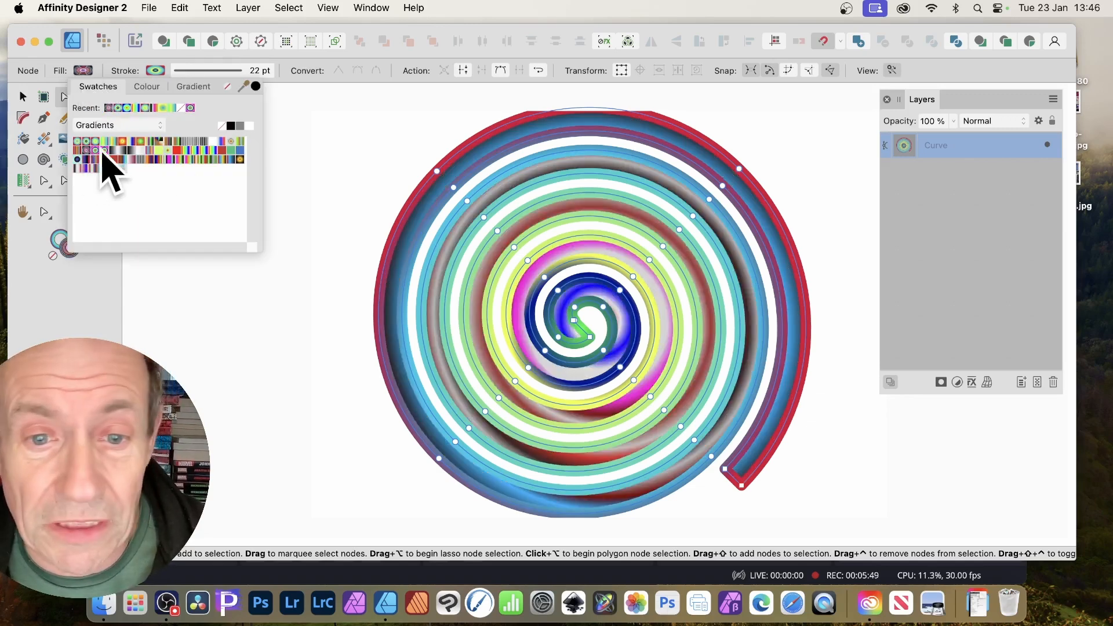
Try a 0 pt stroke width, then undo both the stroke change and the gradient fill.
left_click(241, 70)
left_click_drag(214, 111, 128, 109)
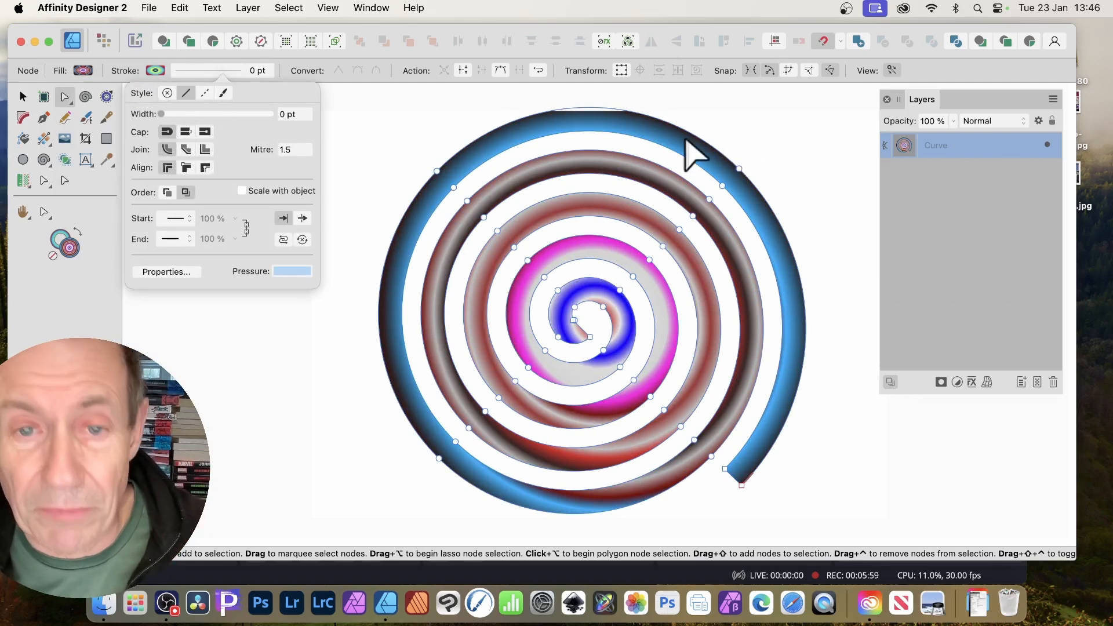
key("super+z")
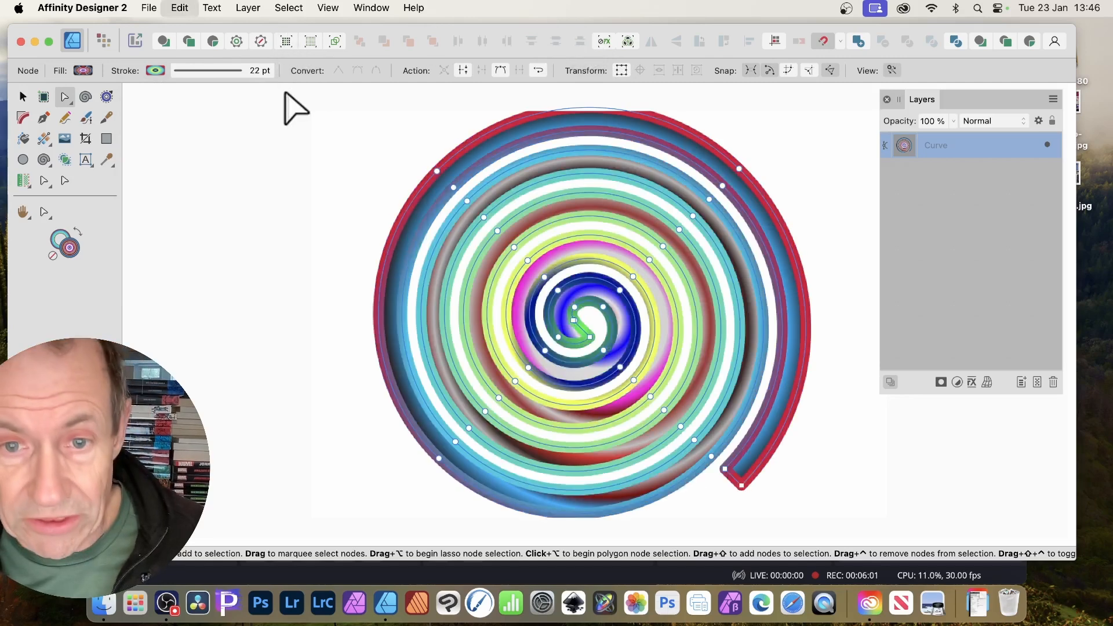
key("super+z")
key("super+z")
key("super+z")
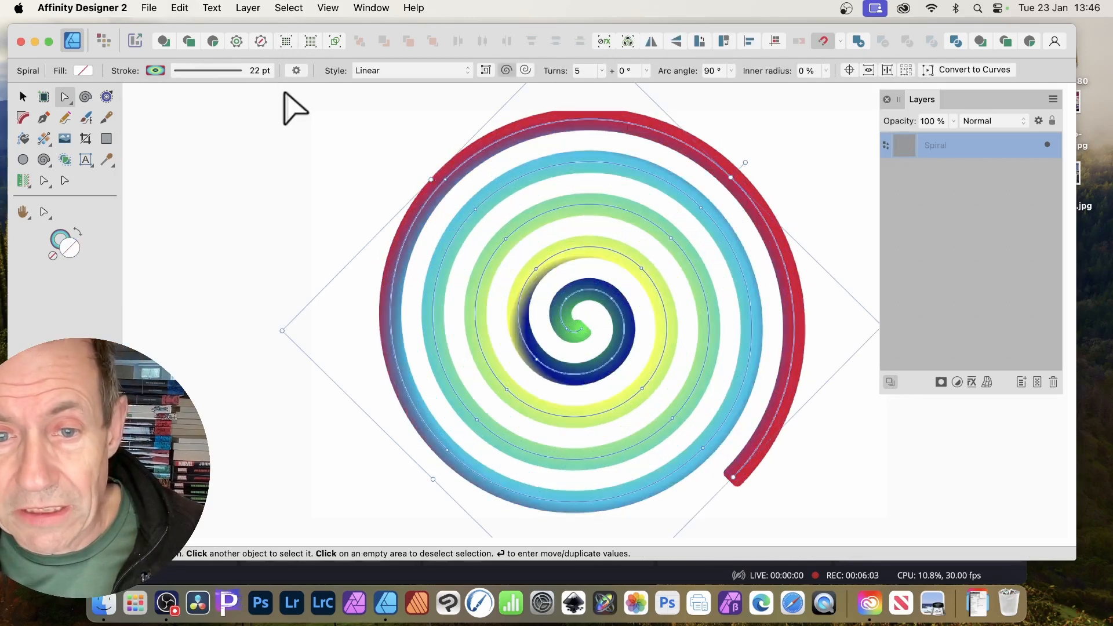
Set the spiral's contour radius to about 10.1 mm with round caps.
left_click(106, 96)
left_click_drag(509, 228, 517, 235)
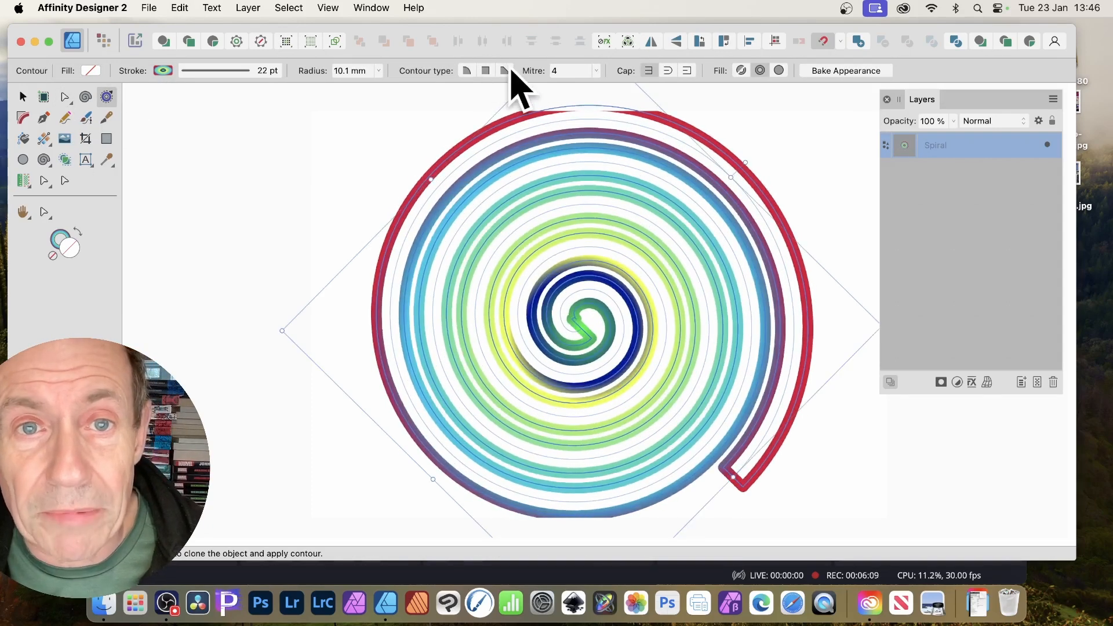
left_click(668, 71)
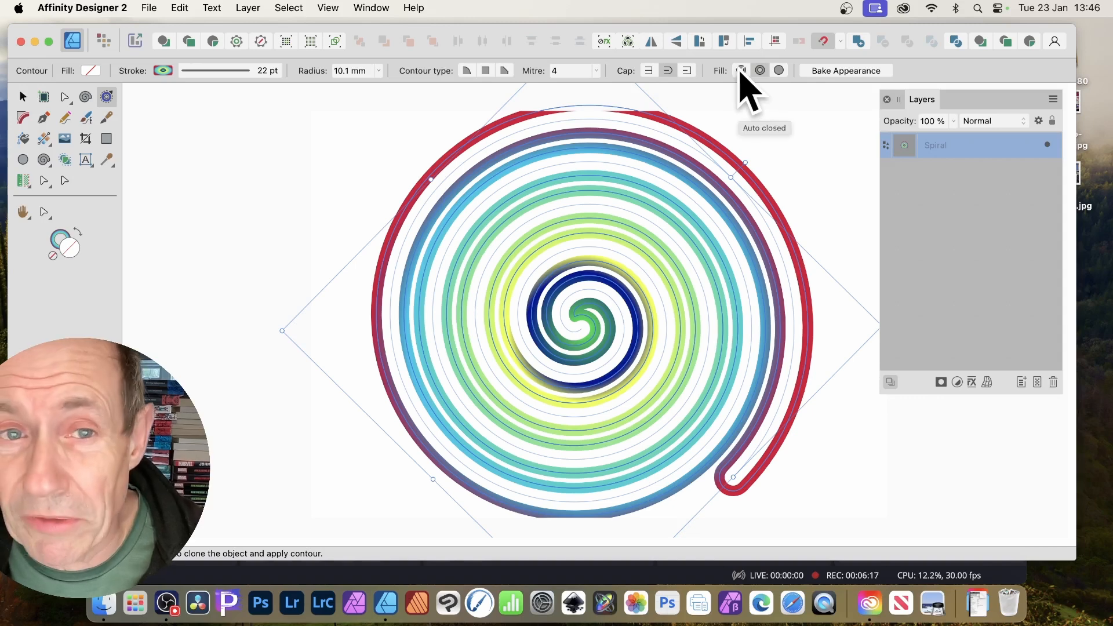
Remove the linear gradient fill from the spiral with the Gradient tool.
left_click(44, 138)
left_click_drag(479, 235, 706, 373)
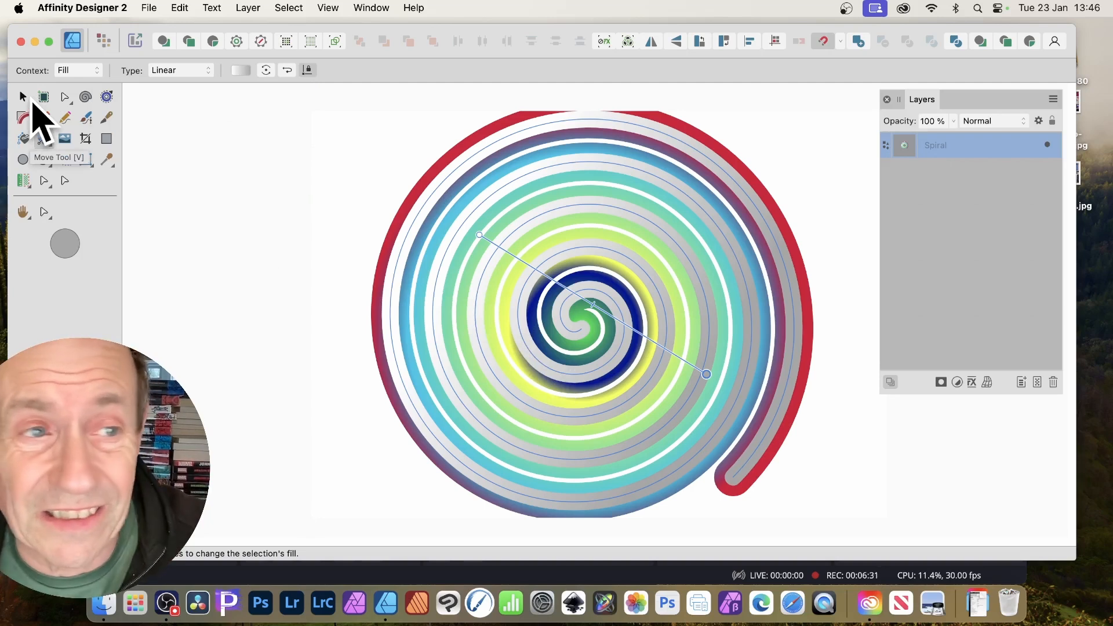
key("Delete")
Run a radial stroke gradient diagonally from lower left, then bake the contour into a curve.
left_click(93, 71)
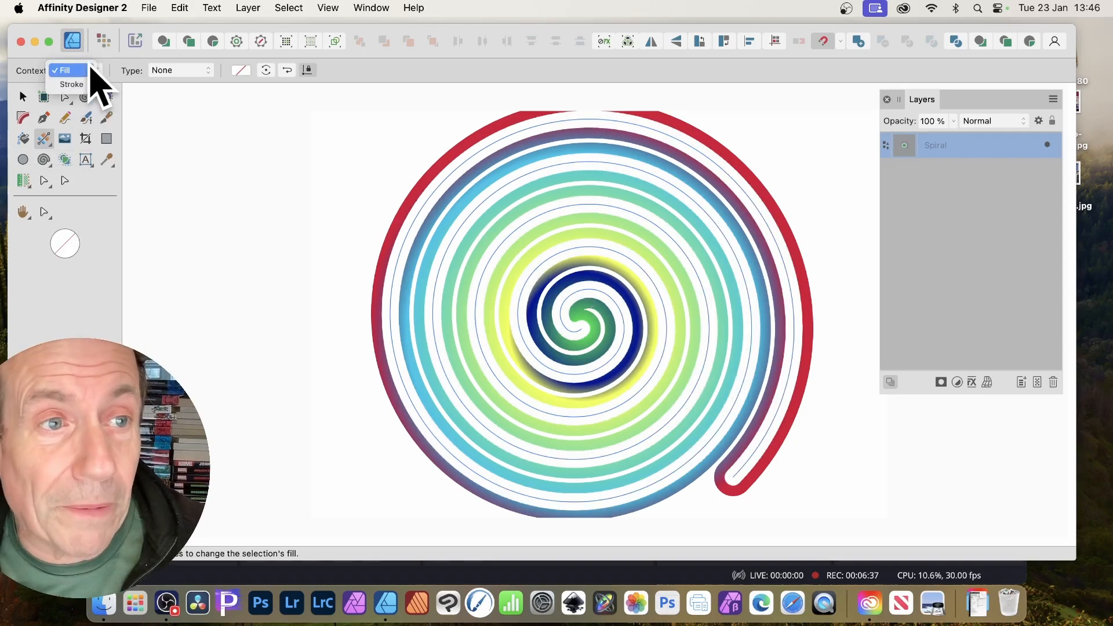
left_click(86, 84)
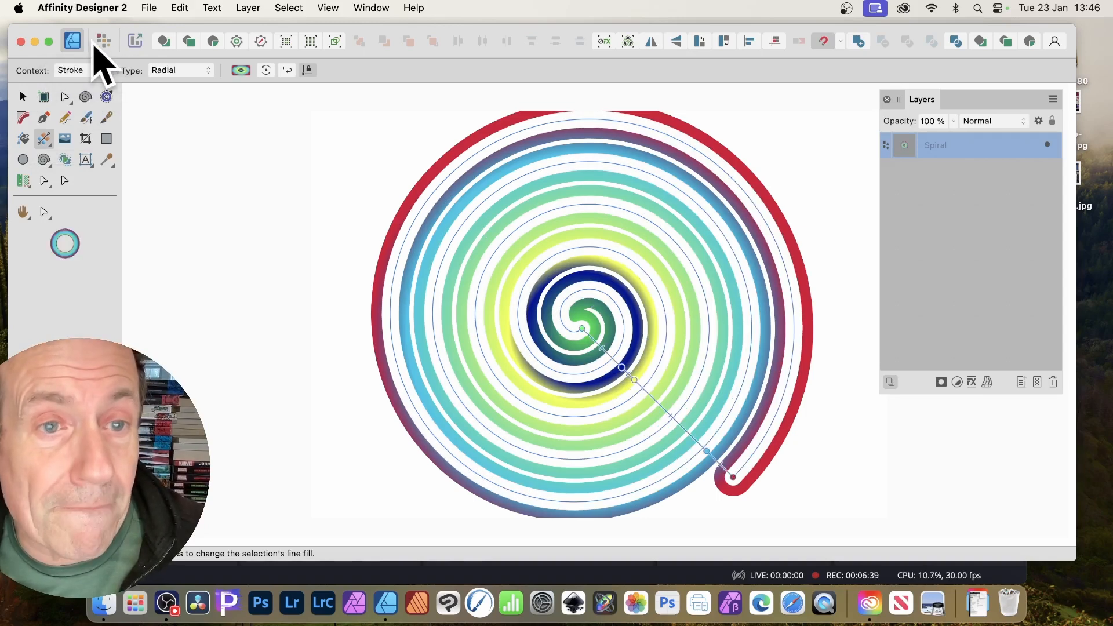
mouse_move(708, 158)
left_mouse_down()
mouse_move(477, 440)
mouse_move(564, 315)
mouse_move(459, 443)
left_mouse_up()
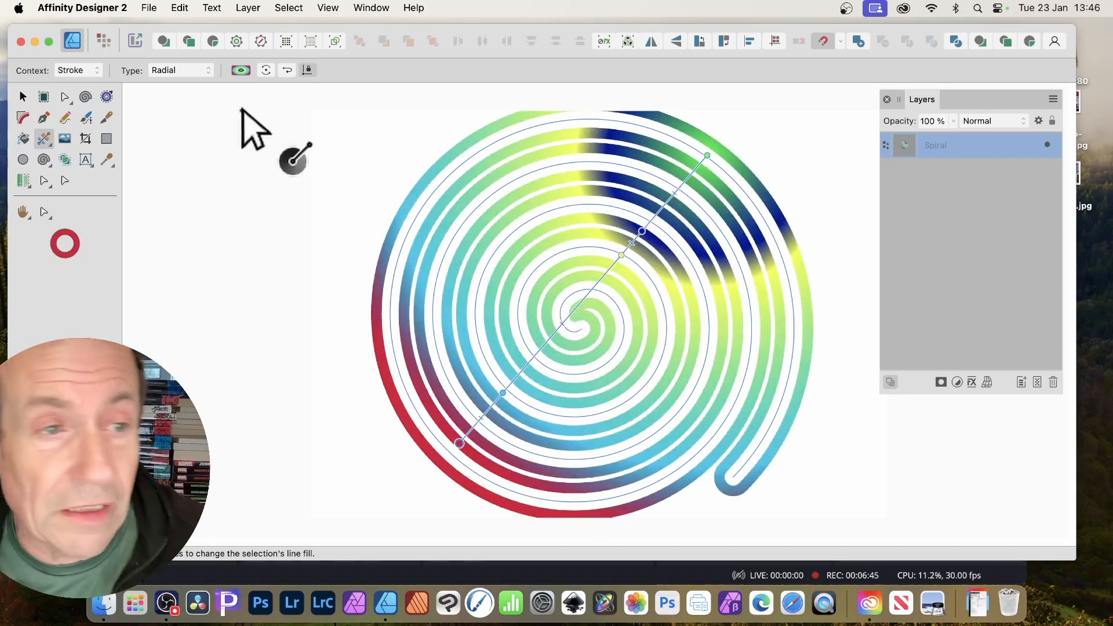
left_click(109, 97)
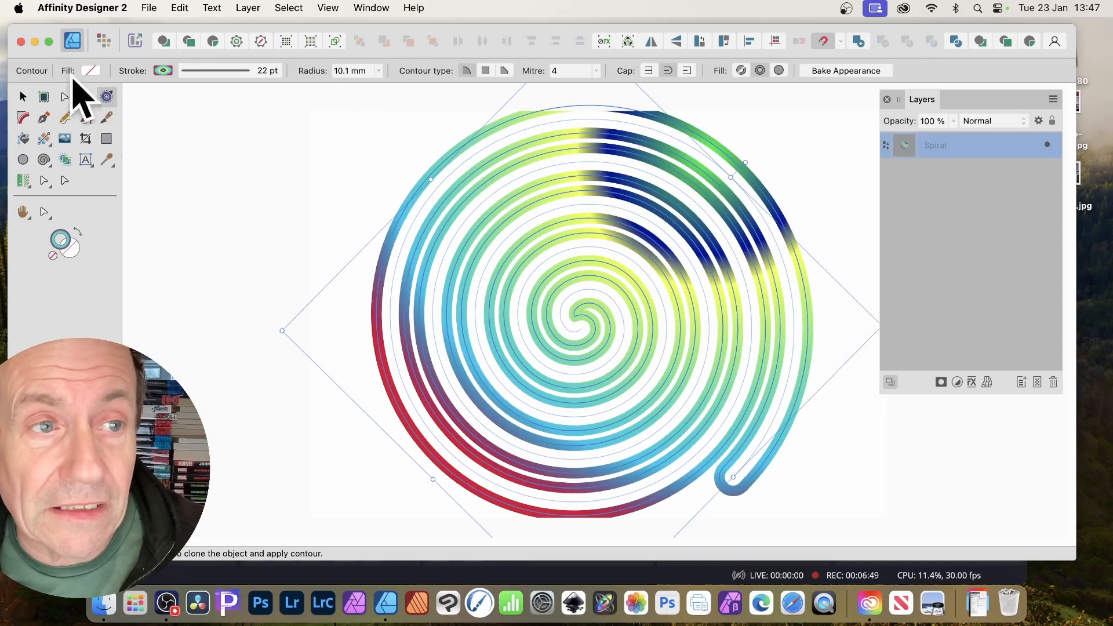
left_click(840, 73)
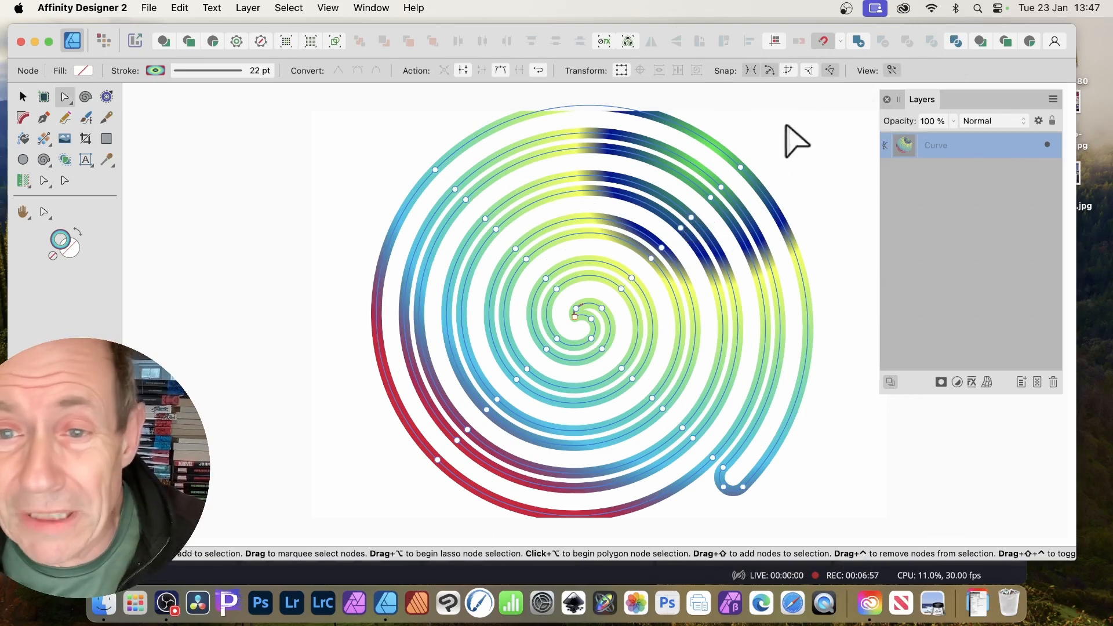
With the Node Tool, pull the outer coil's upper-left arc outward and select another node.
left_click(66, 98)
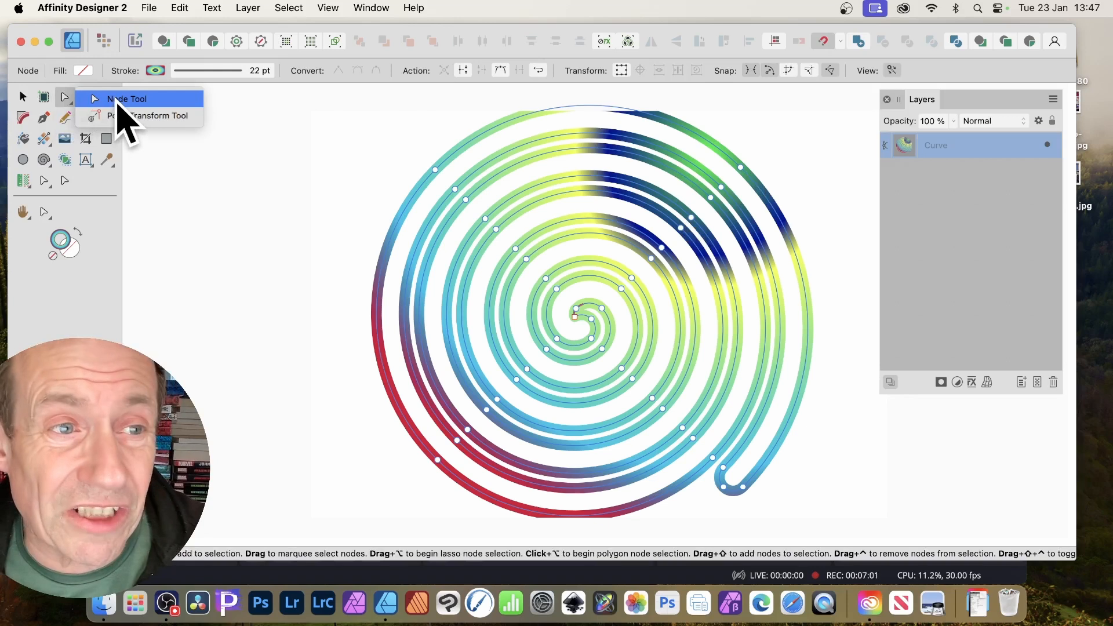
left_click(118, 99)
mouse_move(436, 169)
left_mouse_down()
mouse_move(415, 154)
mouse_move(435, 179)
mouse_move(419, 162)
left_mouse_up()
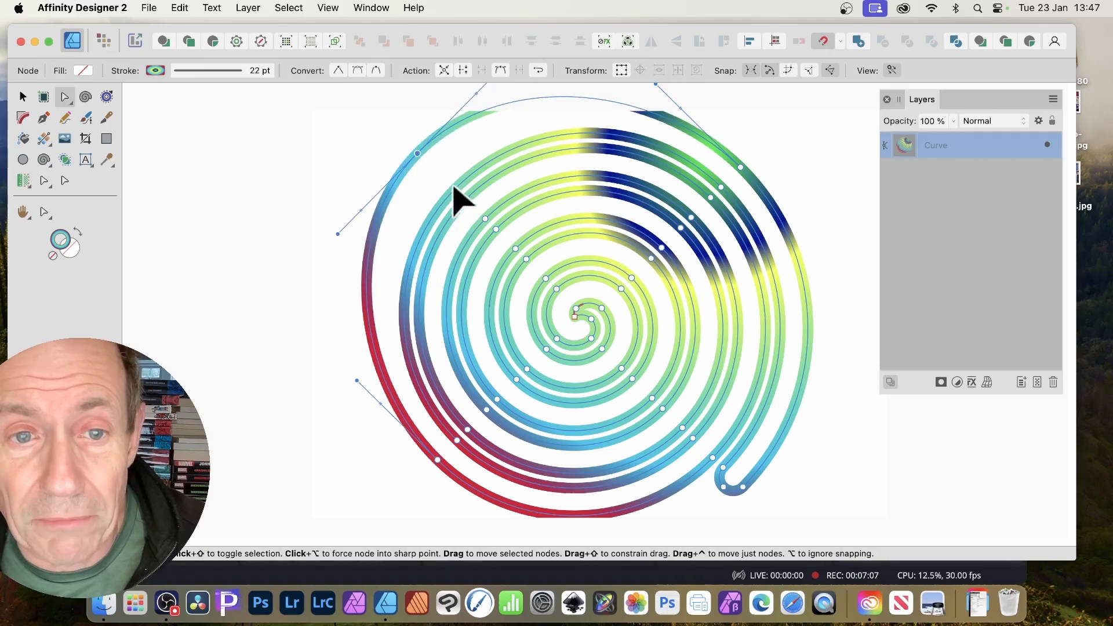
left_click(453, 185)
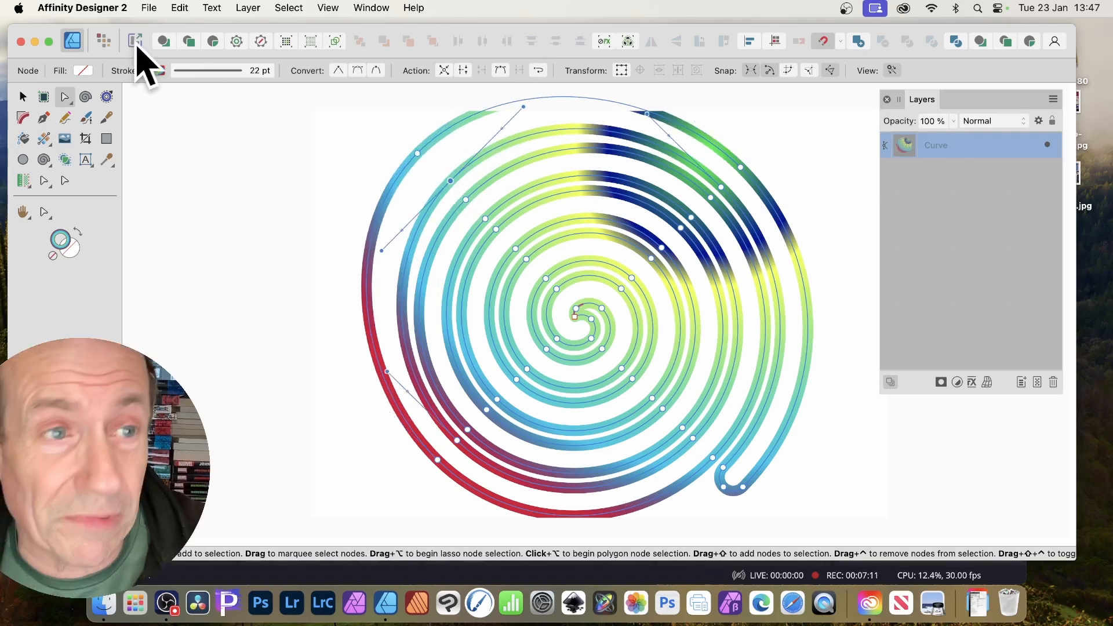
Fill the spiral curve with solid bright red and remove its gradient stroke.
left_click(83, 70)
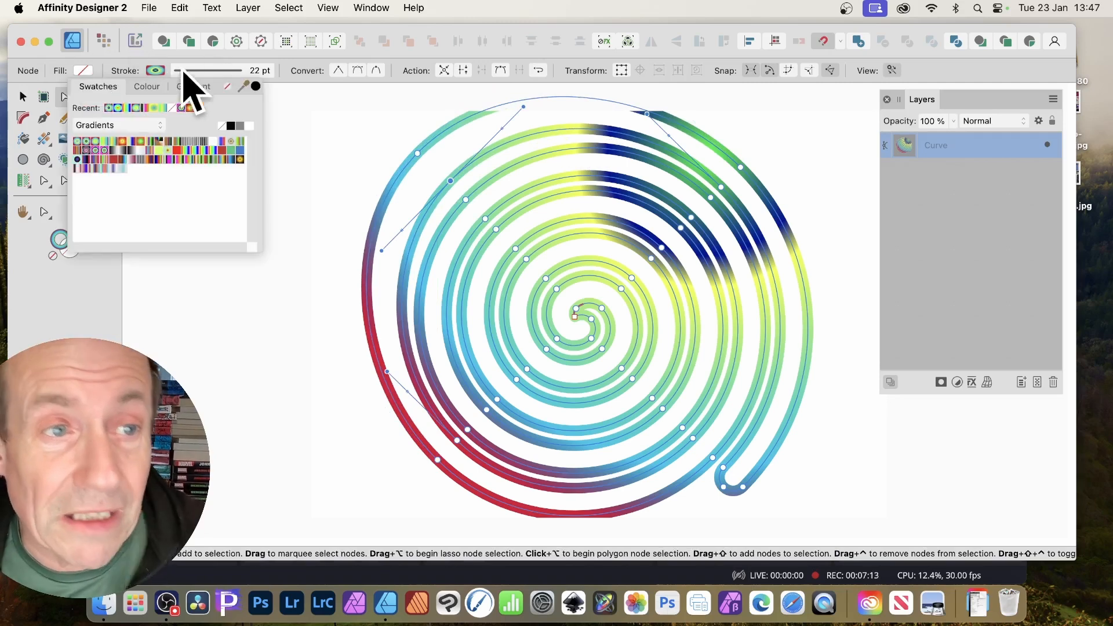
left_click(152, 87)
left_click_drag(180, 191, 211, 198)
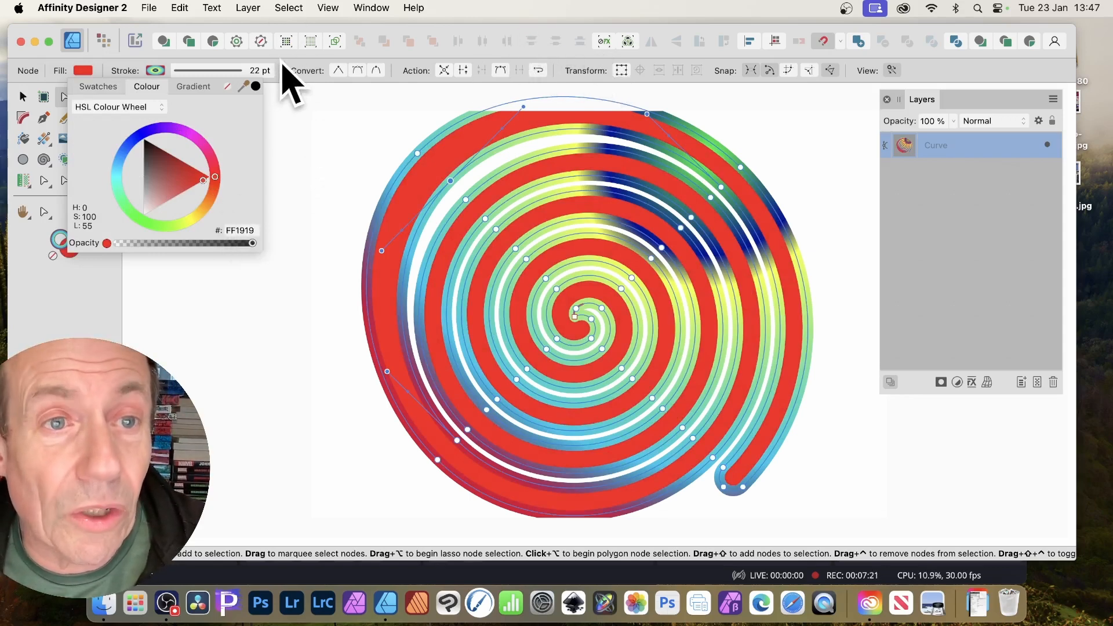
left_click(155, 71)
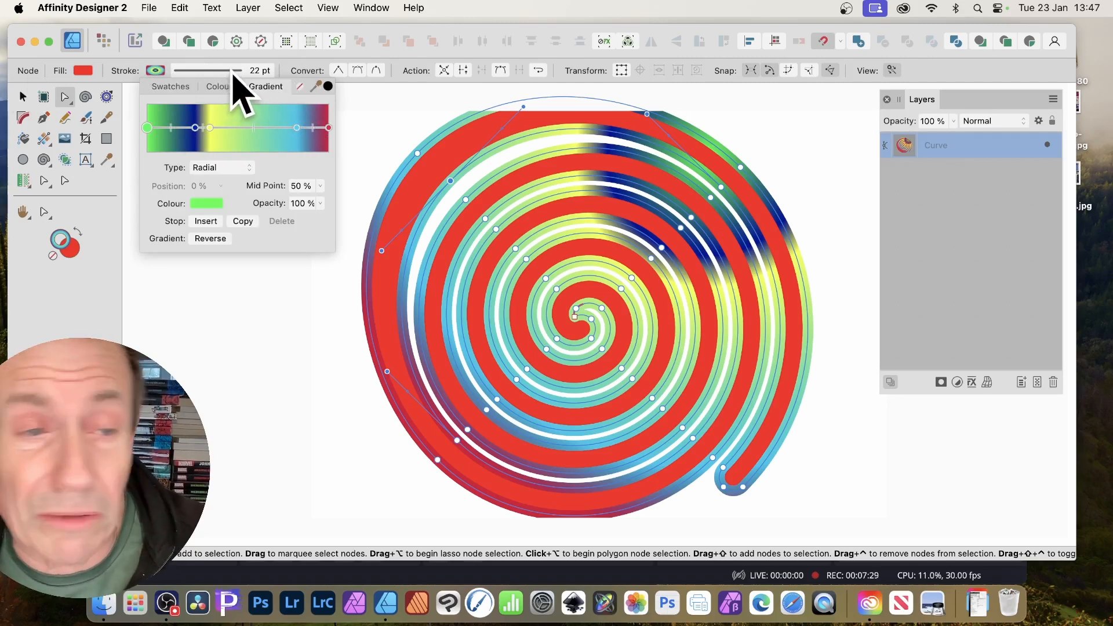
left_click(300, 87)
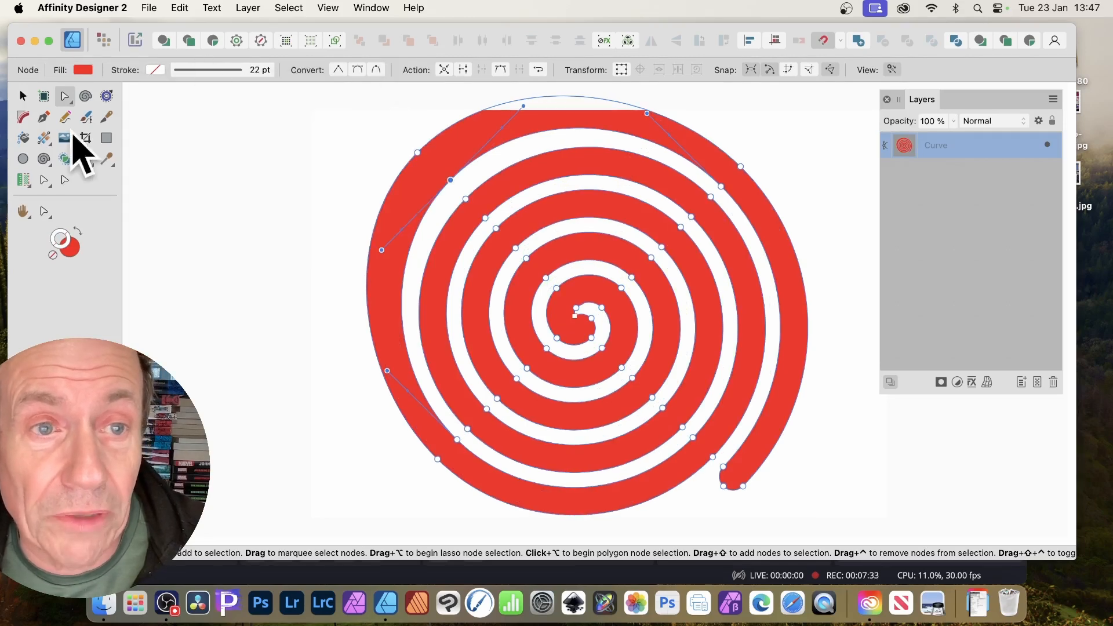
Set the stroke width to 0 pt, undoing a trial gradient stroke along the way.
left_click(219, 73)
mouse_move(216, 113)
left_mouse_down()
mouse_move(146, 113)
mouse_move(255, 111)
left_mouse_up()
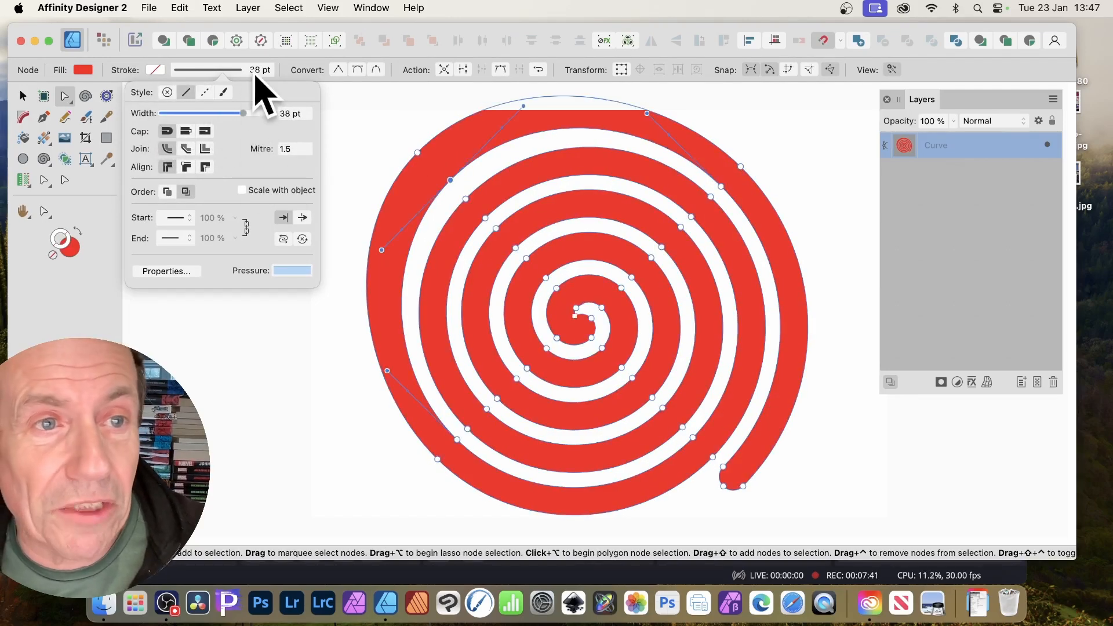
left_click(152, 69)
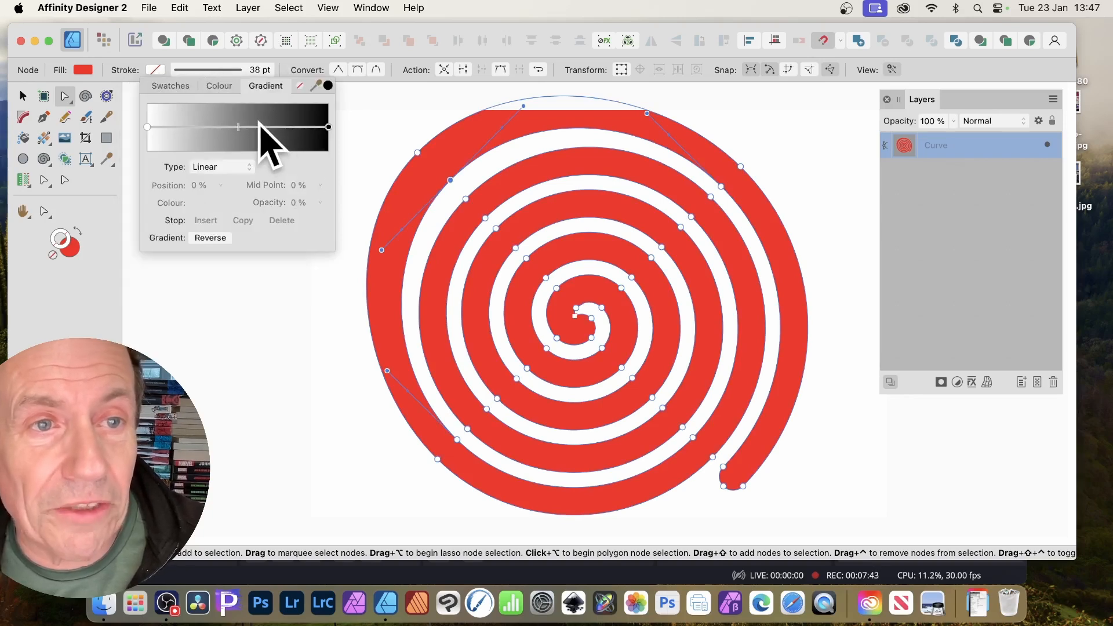
left_click(258, 126)
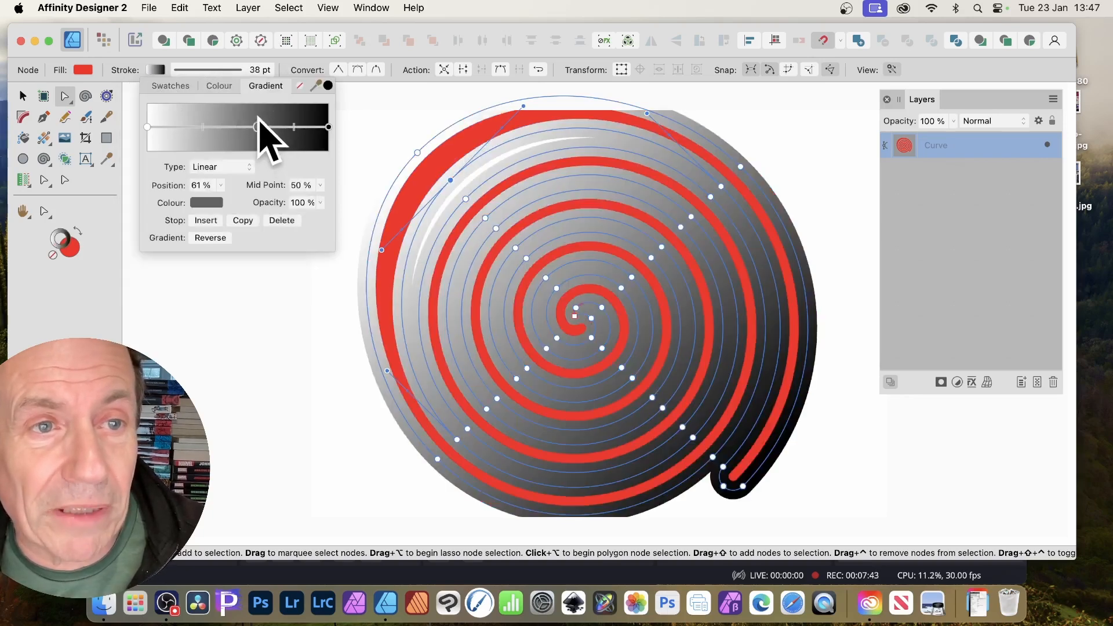
left_click(168, 61)
key("super+z")
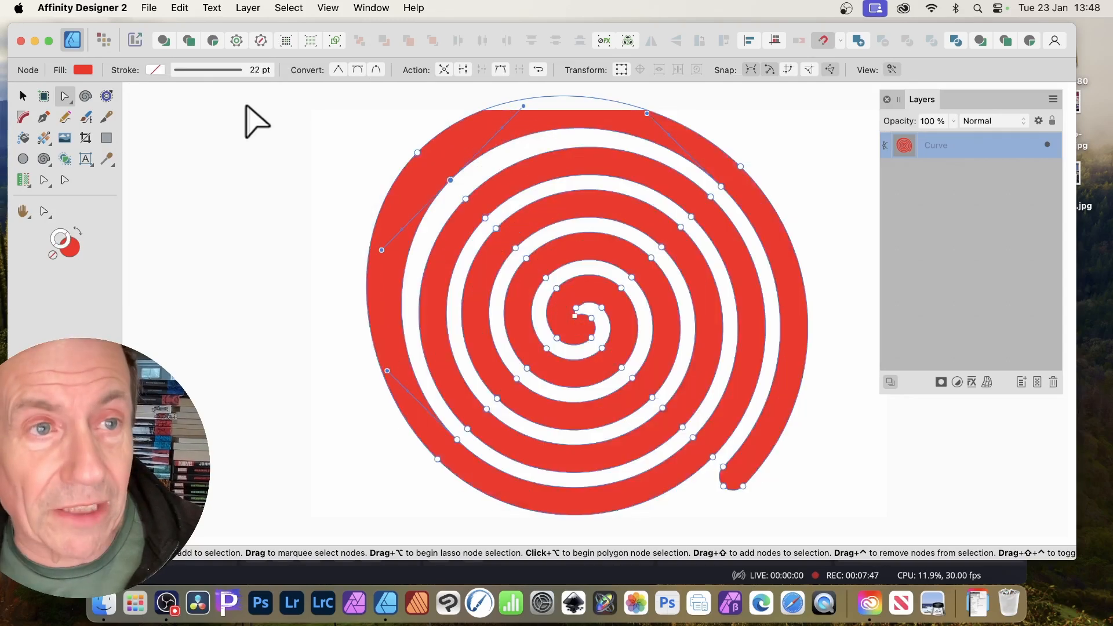
left_click(231, 70)
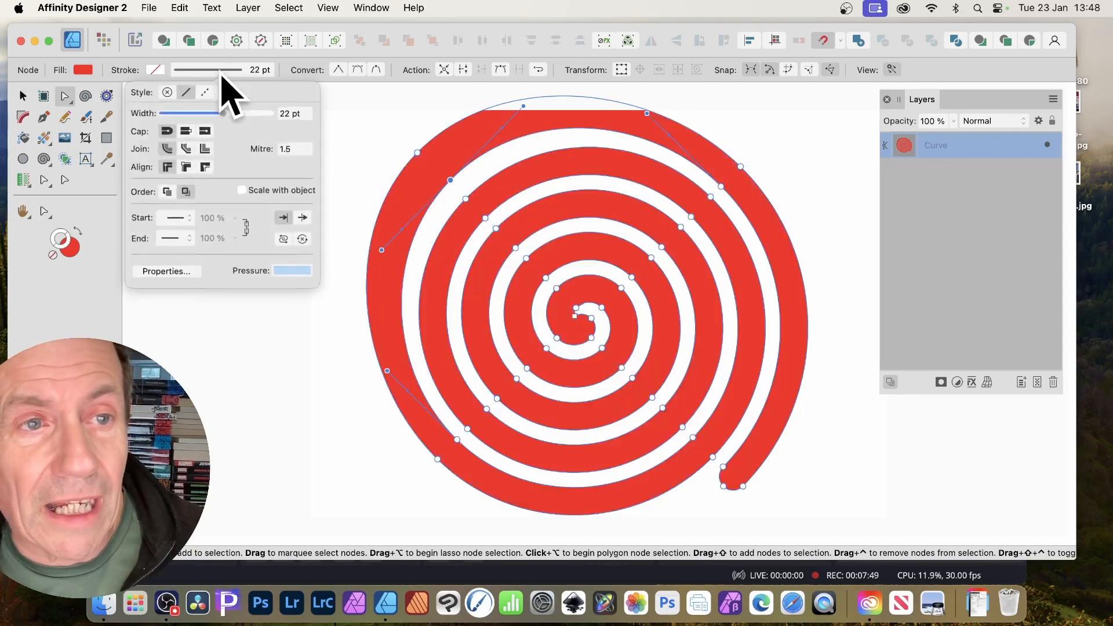
left_click_drag(168, 114, 152, 113)
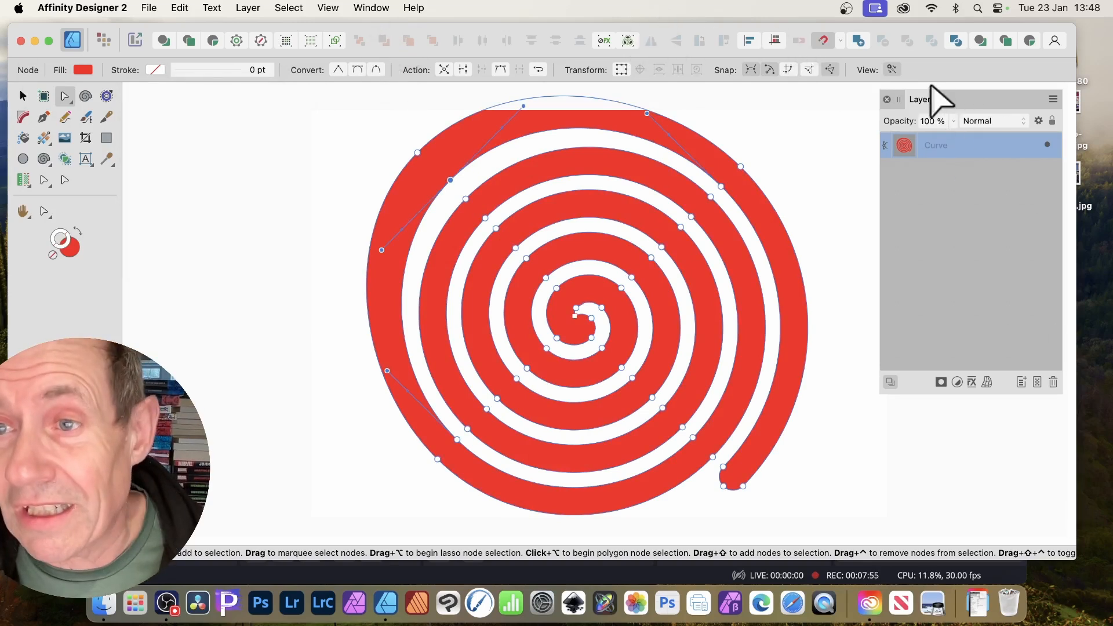
Add an outer shadow with increased radius, offset and intensity.
left_click(971, 382)
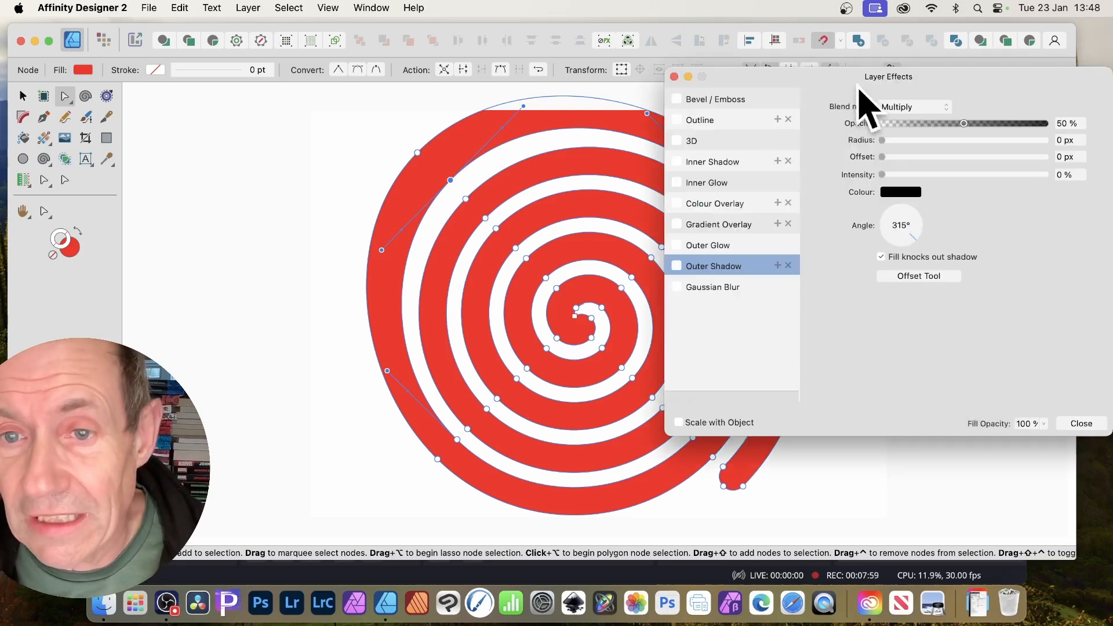
left_click(676, 266)
left_click_drag(914, 140, 1019, 142)
left_click(1002, 156)
left_click(1004, 140)
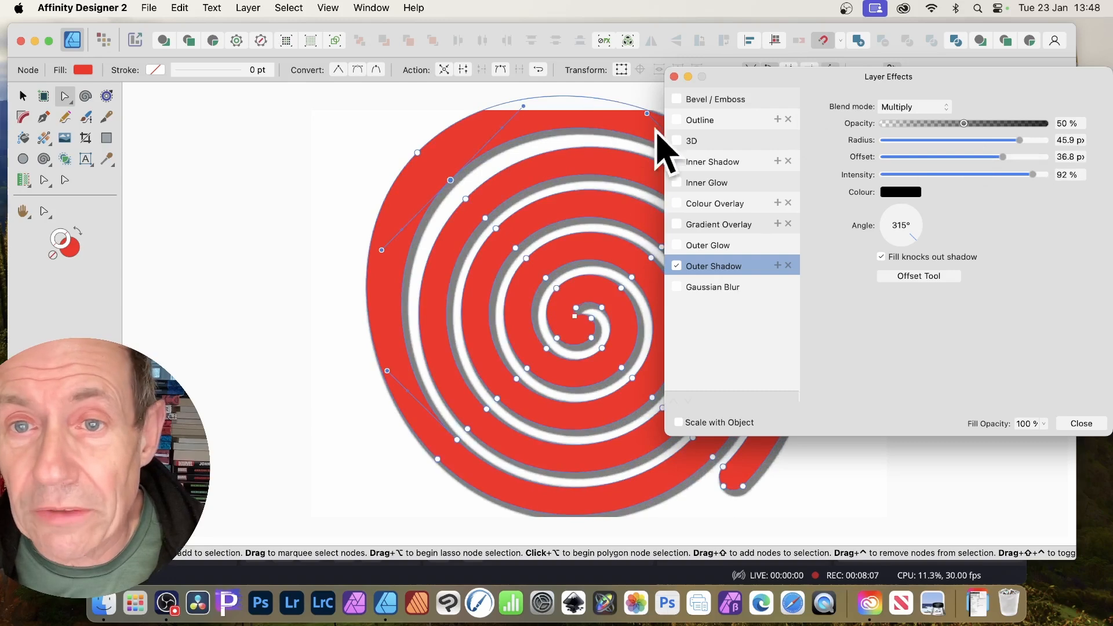
Add a 48.8 px 3D bevel and a black-to-white gradient overlay.
left_click(691, 141)
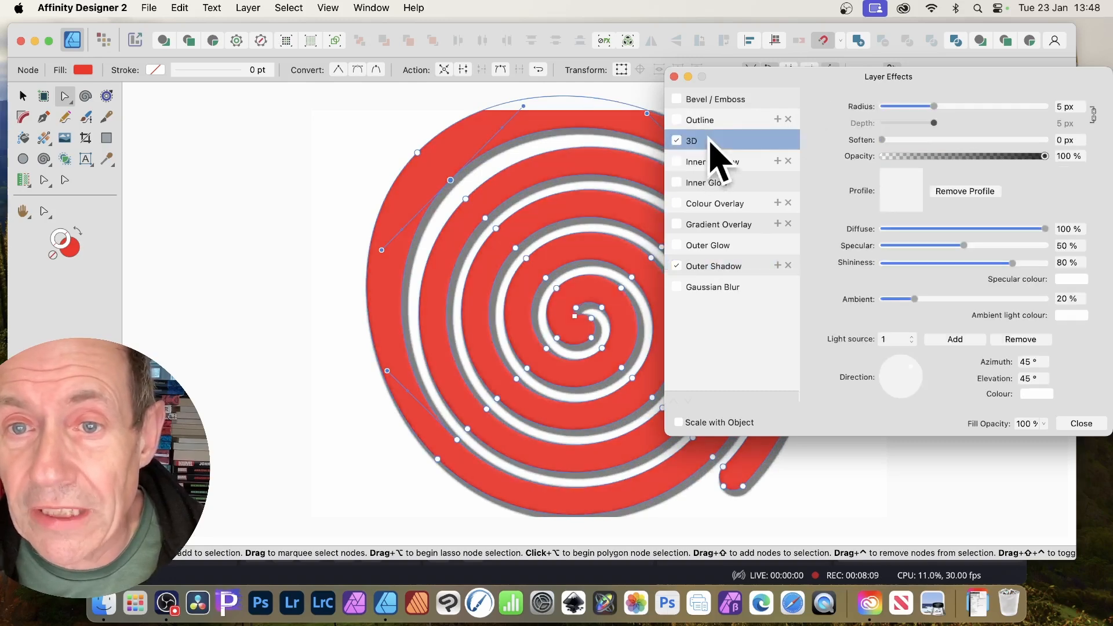
left_click_drag(934, 106, 1025, 109)
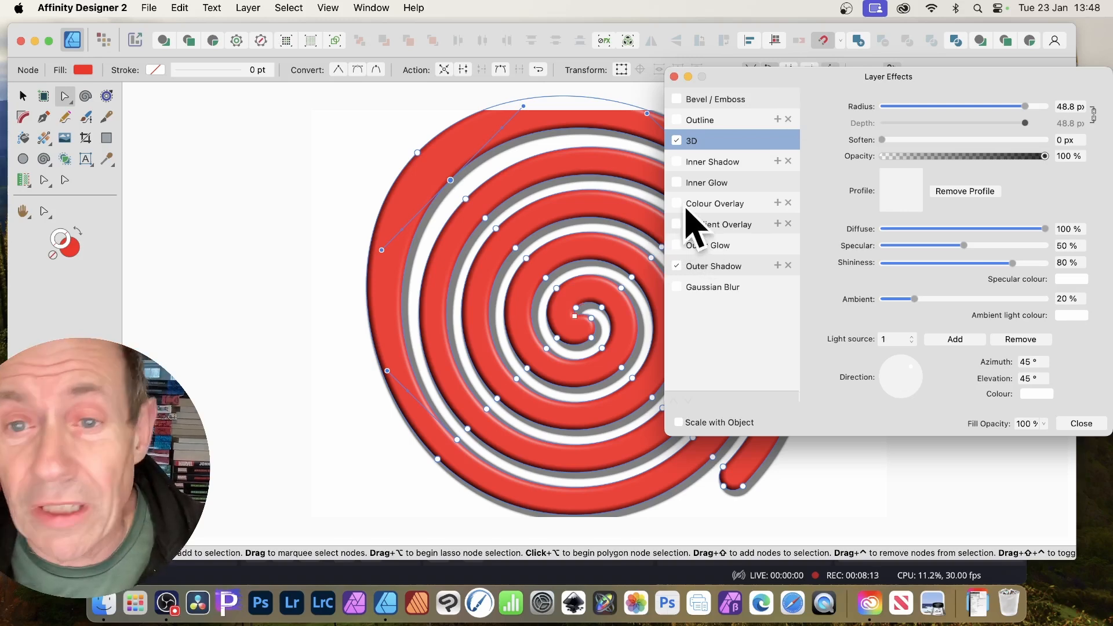
left_click(713, 229)
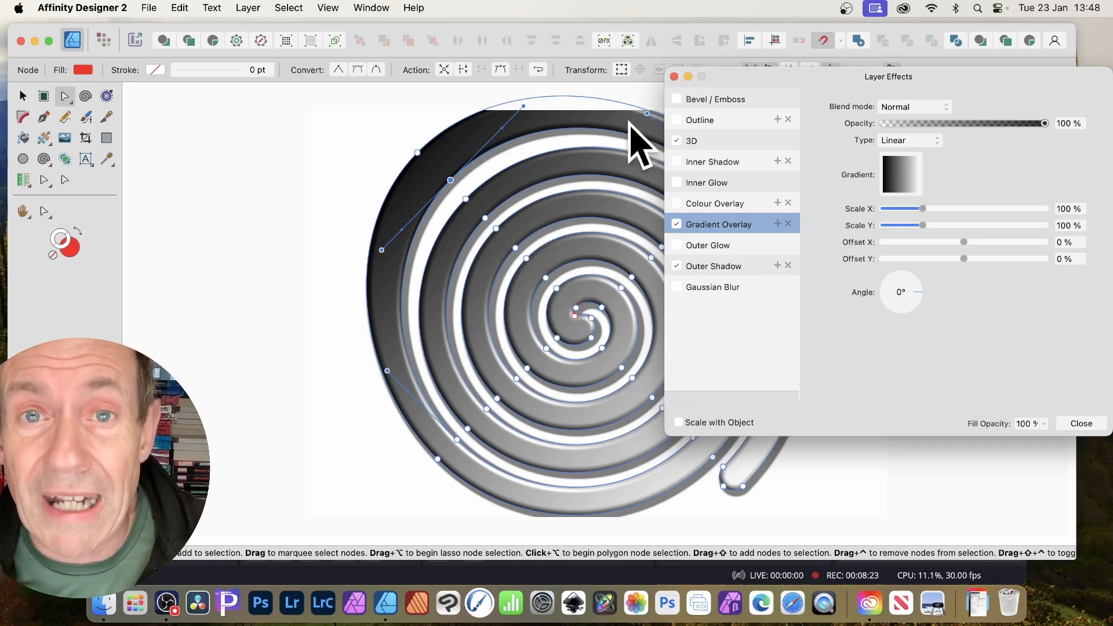
Add a red stop at 27% and a light blue stop at 71% to the overlay gradient.
left_click(917, 188)
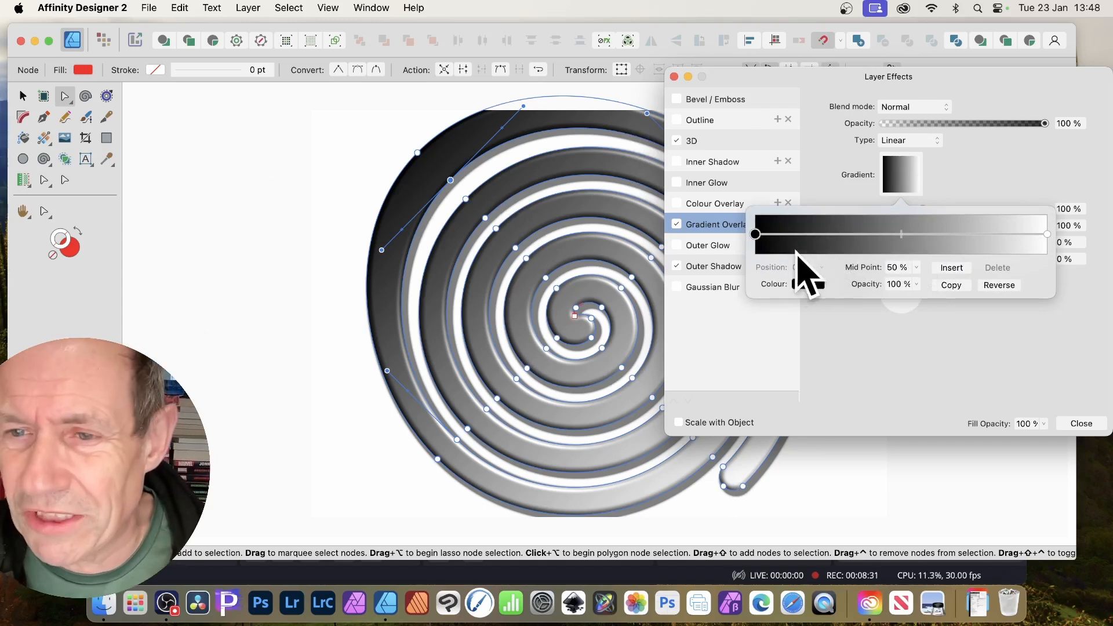
left_click(834, 235)
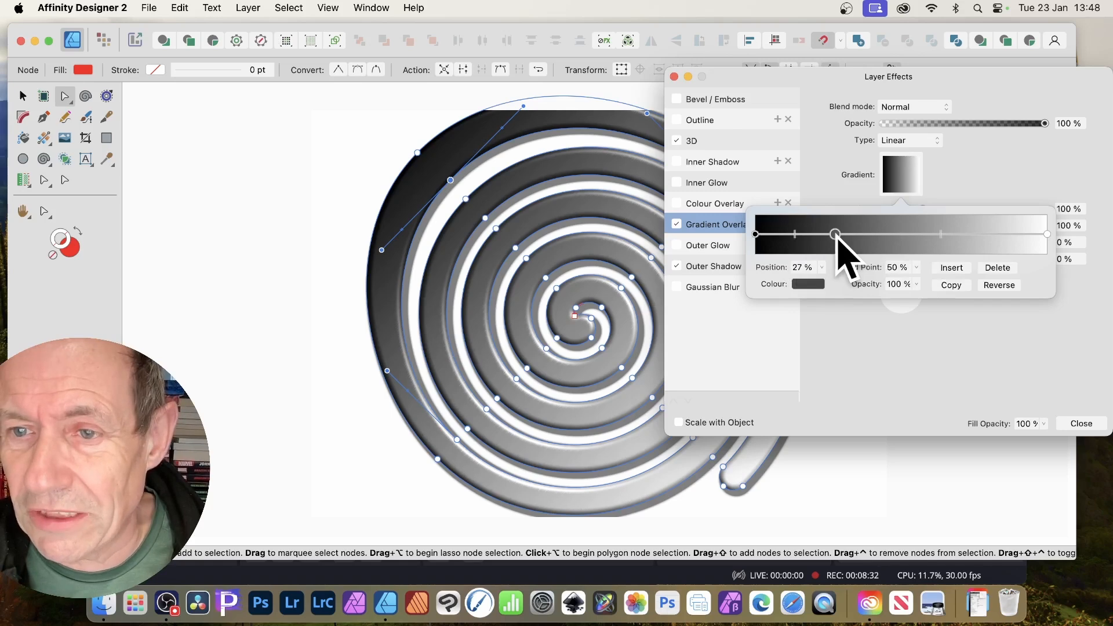
left_click(808, 283)
left_click(920, 398)
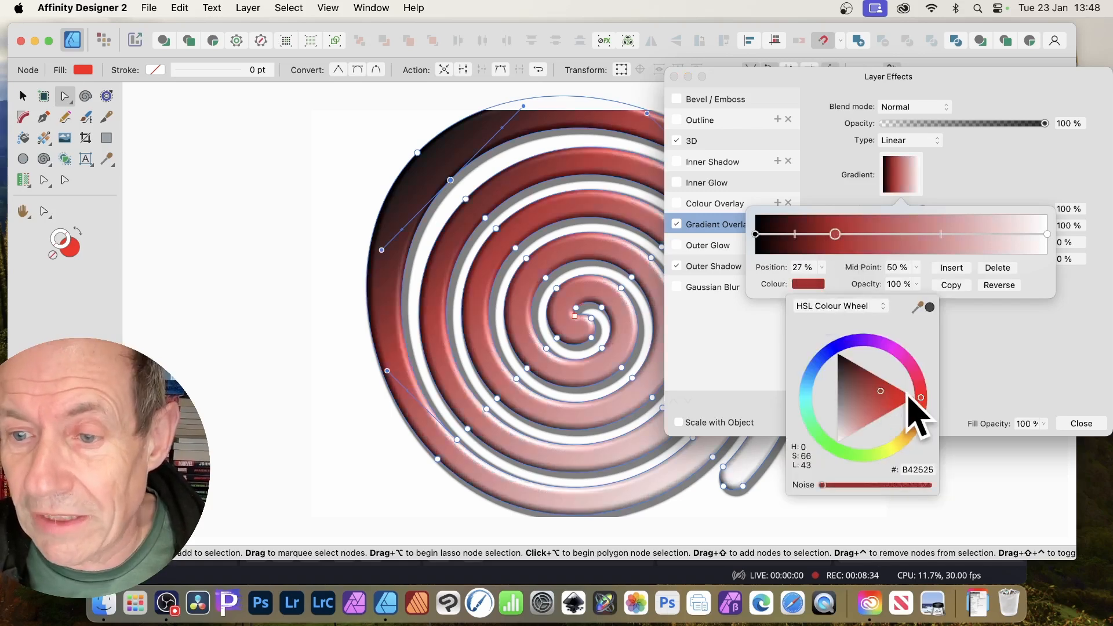
left_click(962, 243)
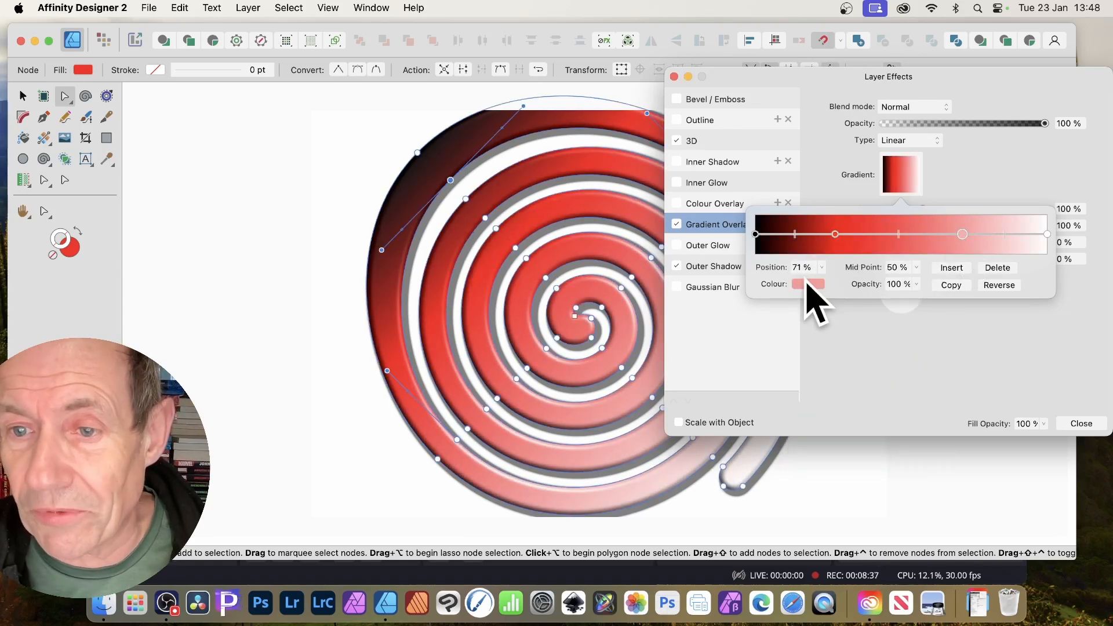
left_click(808, 283)
left_click(819, 397)
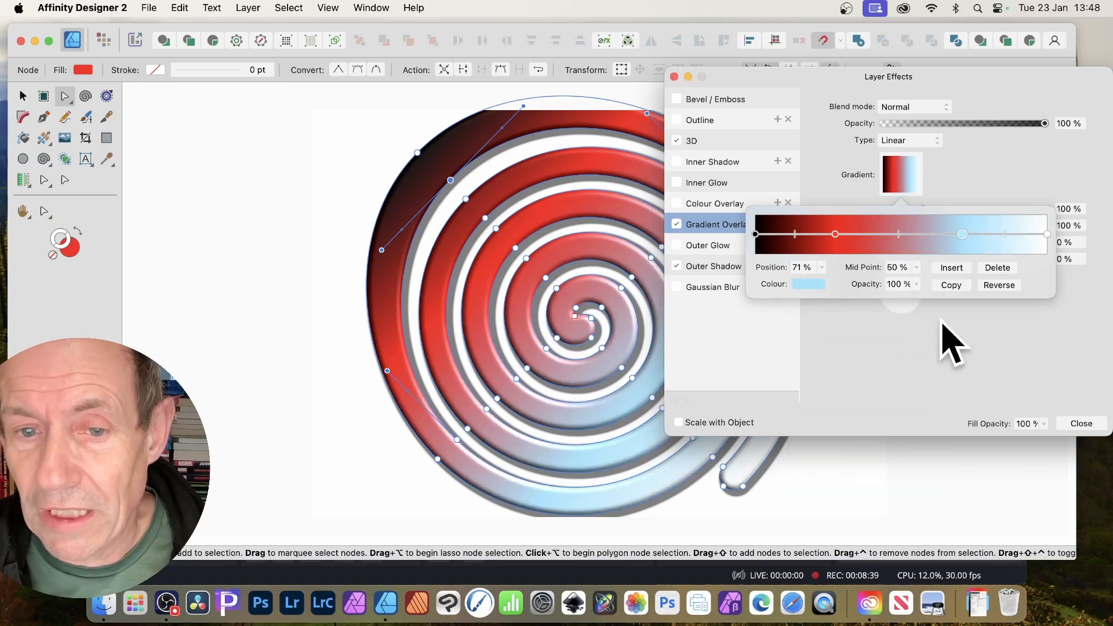
left_click(962, 371)
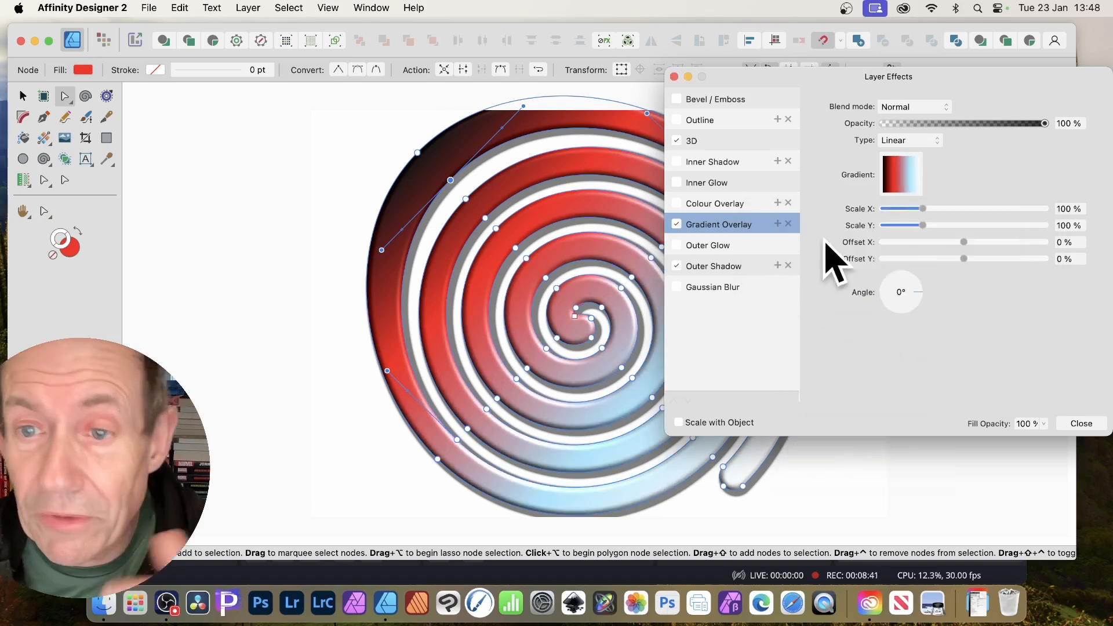
Duplicate the gradient overlay and scale the copy to 128% by 230% with -3% X offset.
left_click(780, 226)
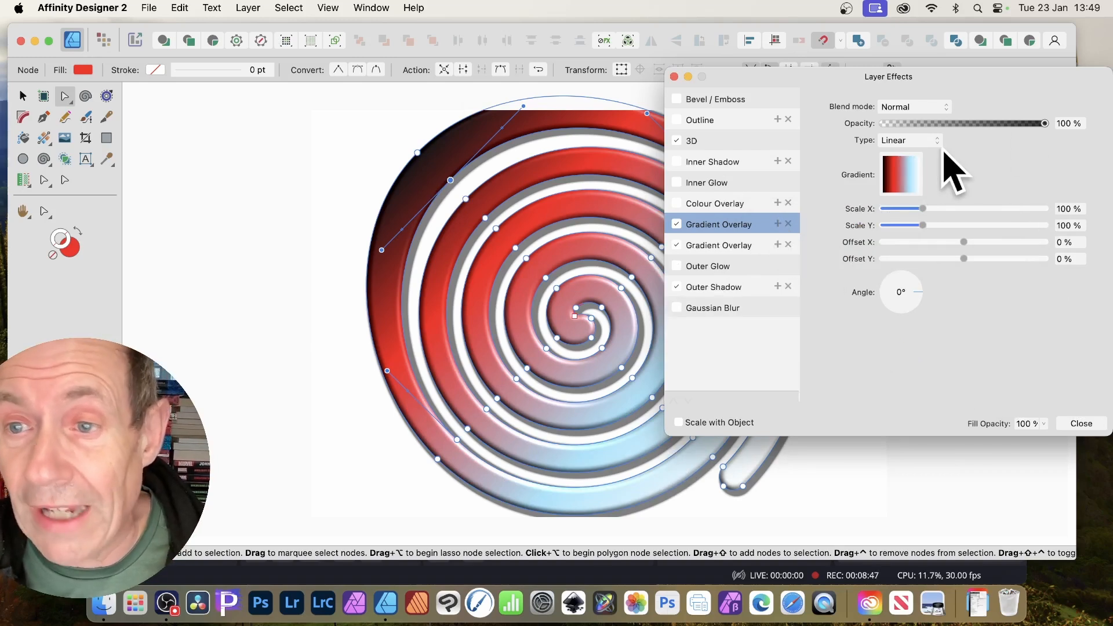
left_click(901, 180)
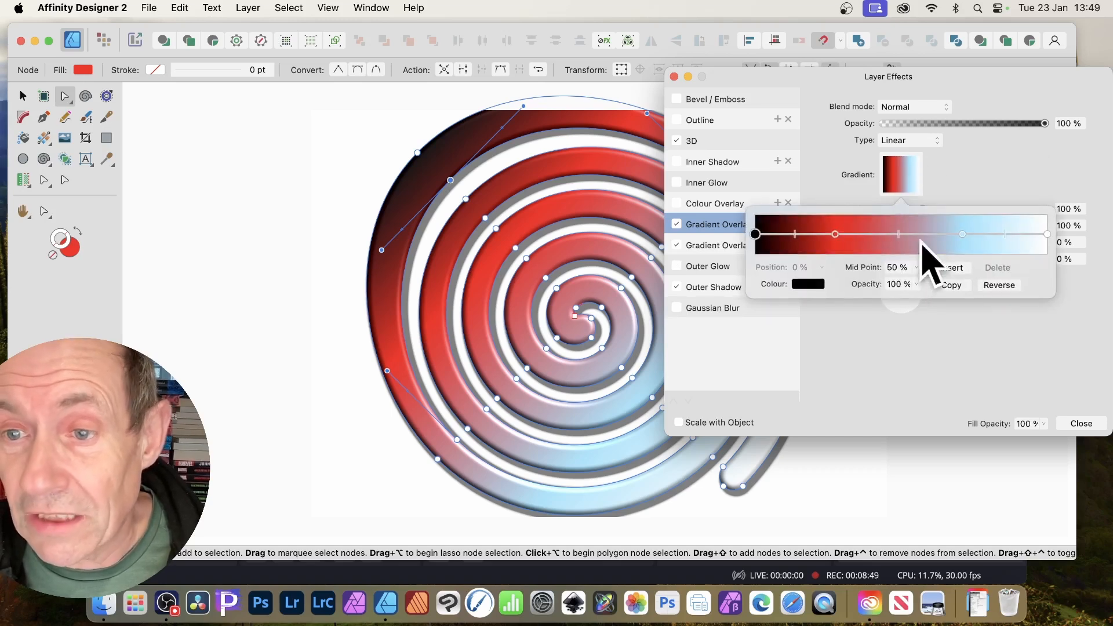
left_click(923, 368)
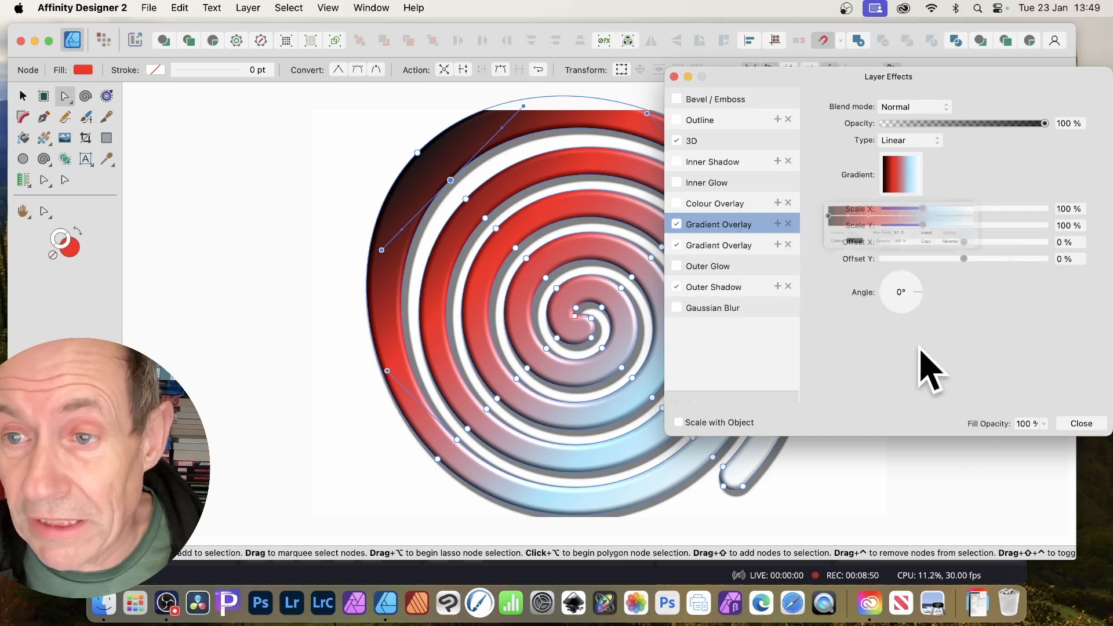
left_click(919, 142)
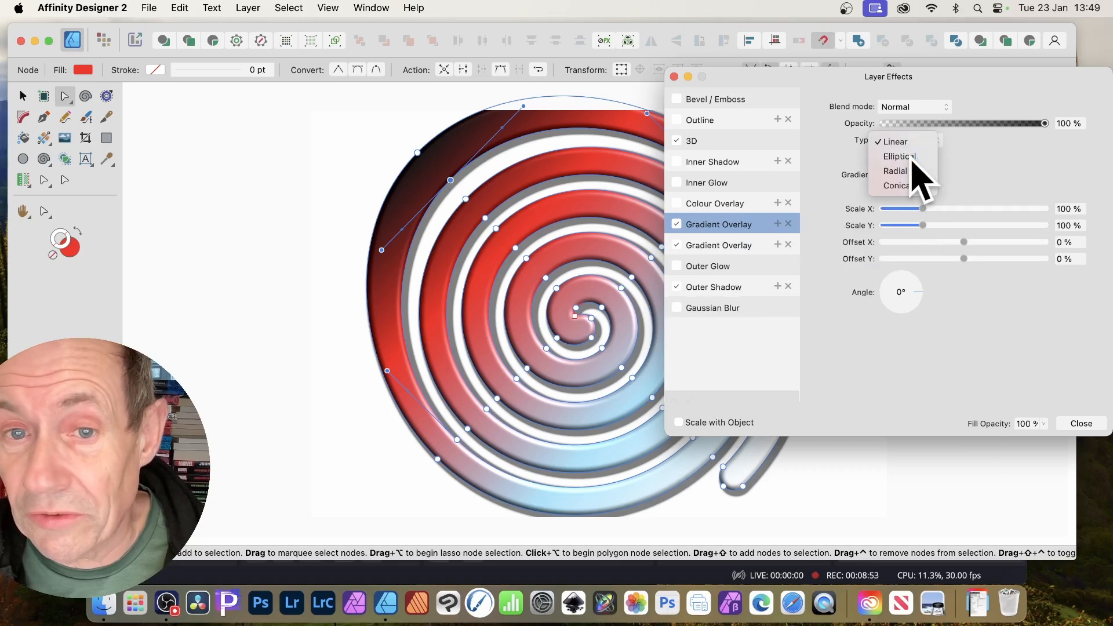
left_click(914, 154)
left_click(912, 143)
left_click_drag(921, 209, 962, 248)
Set the second overlay's blend mode to Exclusion and close the effects settings.
left_click(914, 106)
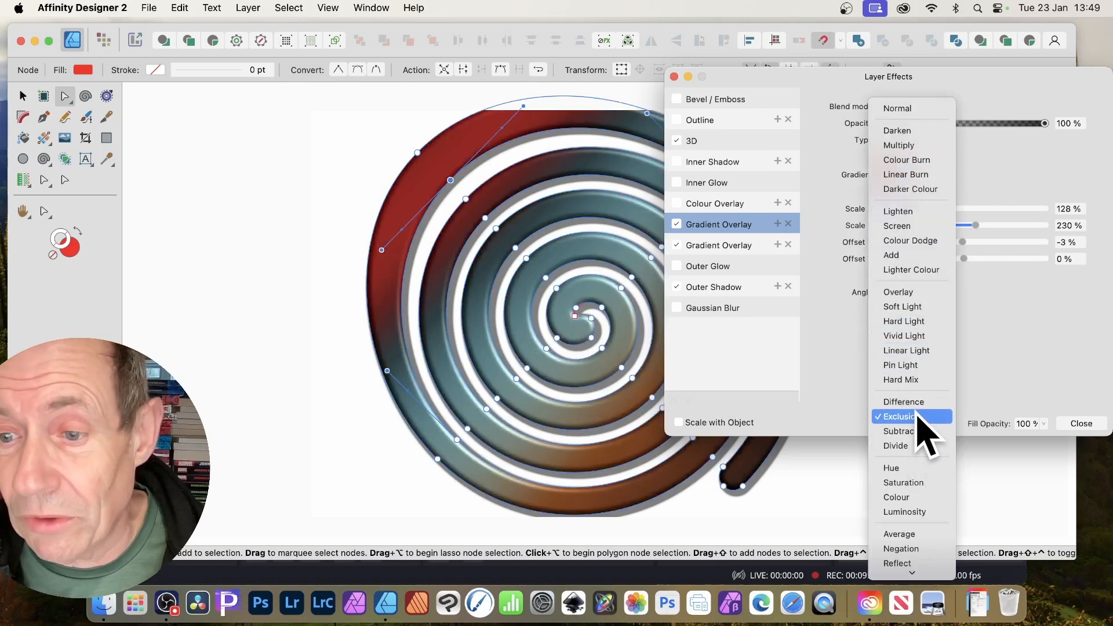
left_click(918, 416)
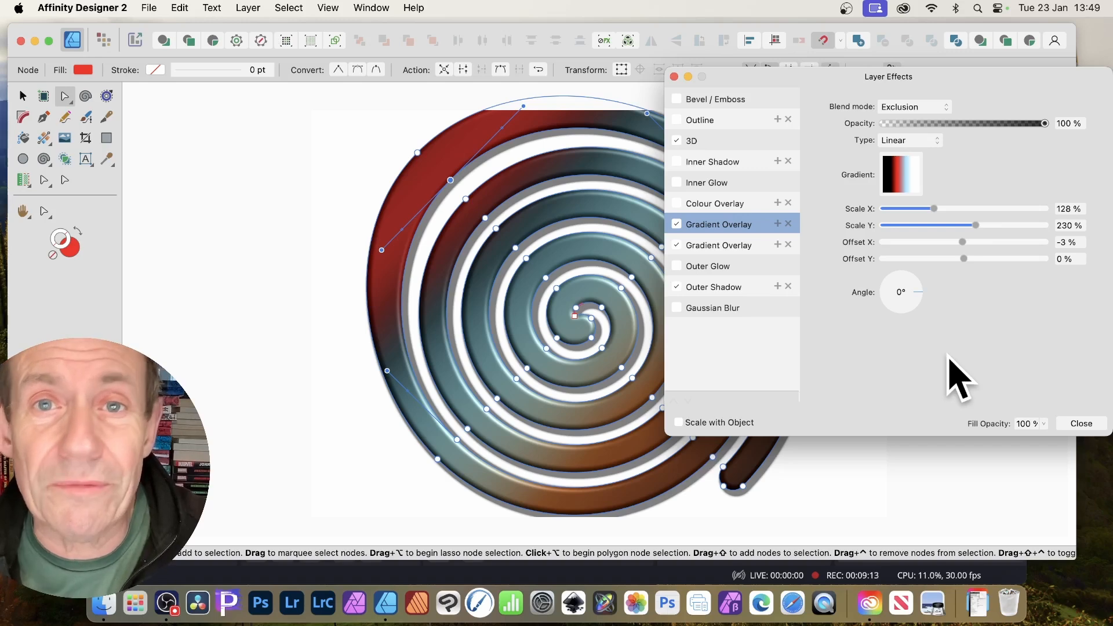
left_click(1082, 424)
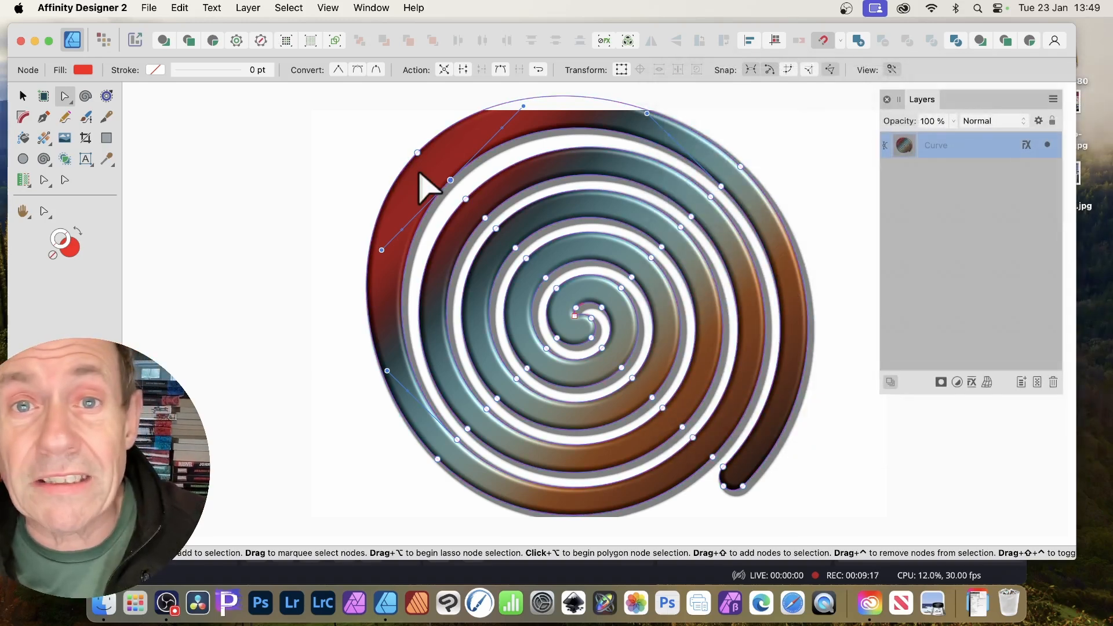